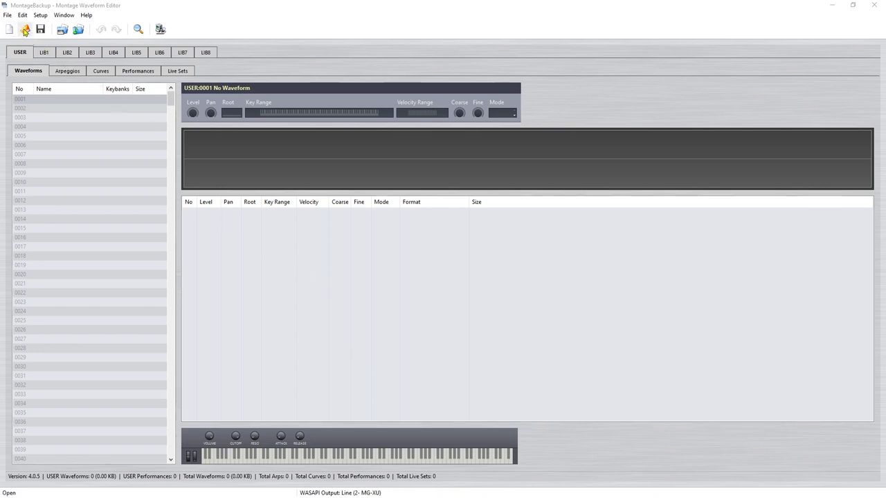
- Load the Scott's Stuff.X7L library via File > Open
click(7, 15)
click(24, 36)
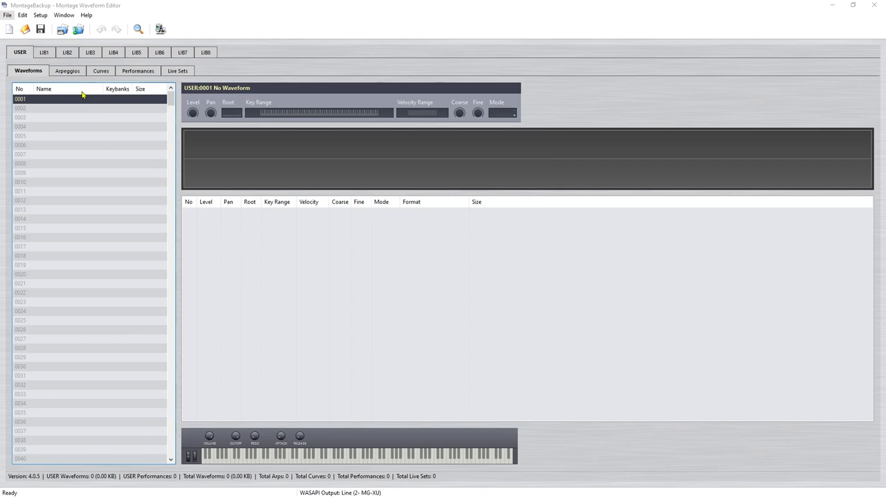
double_click(144, 146)
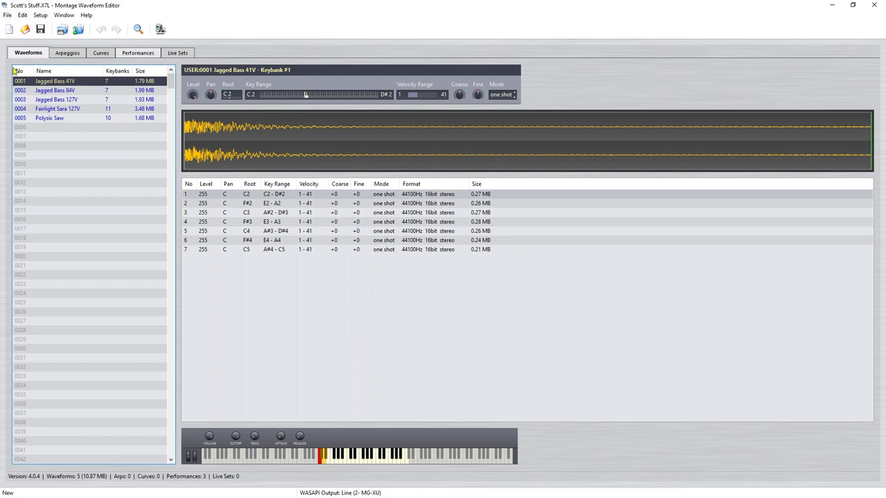
- Audition Fairlight Sara 127V and Polysix Saw on the keyboard, then drag in Meow1 as a new waveform
click(73, 110)
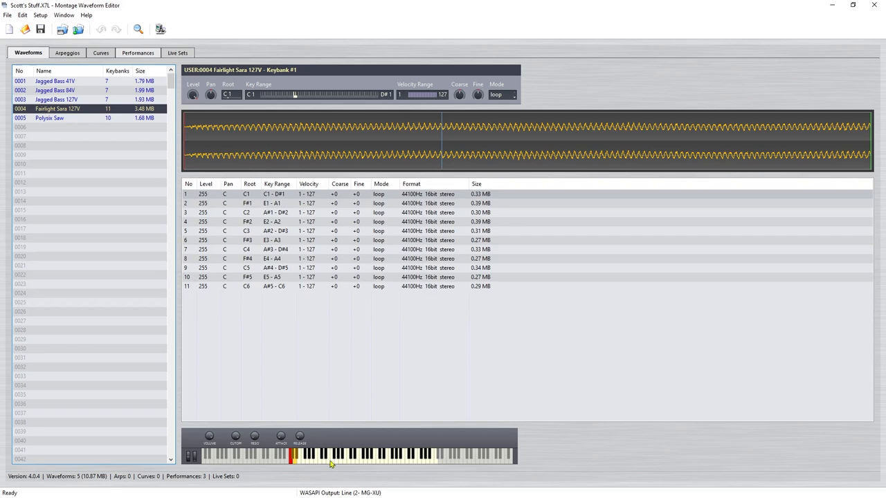
mouse_move(350, 465)
mouse_down()
mouse_move(367, 460)
mouse_move(341, 463)
mouse_up()
click(60, 118)
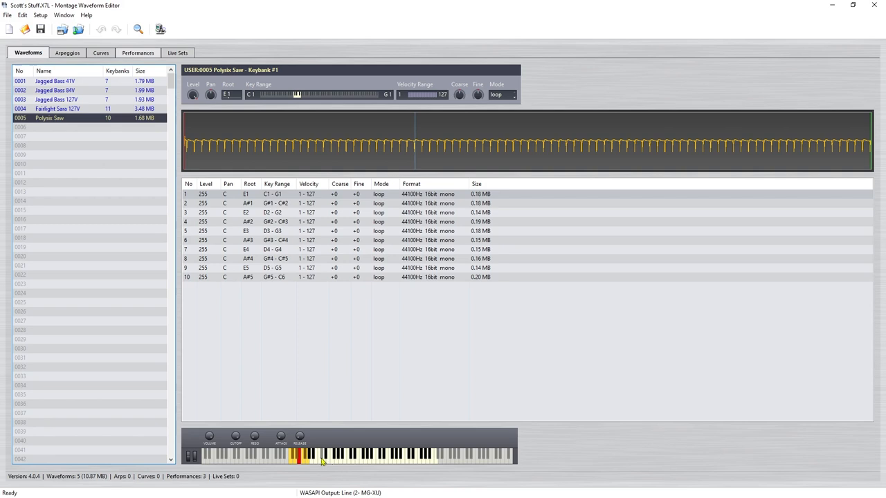
drag(323, 462, 400, 463)
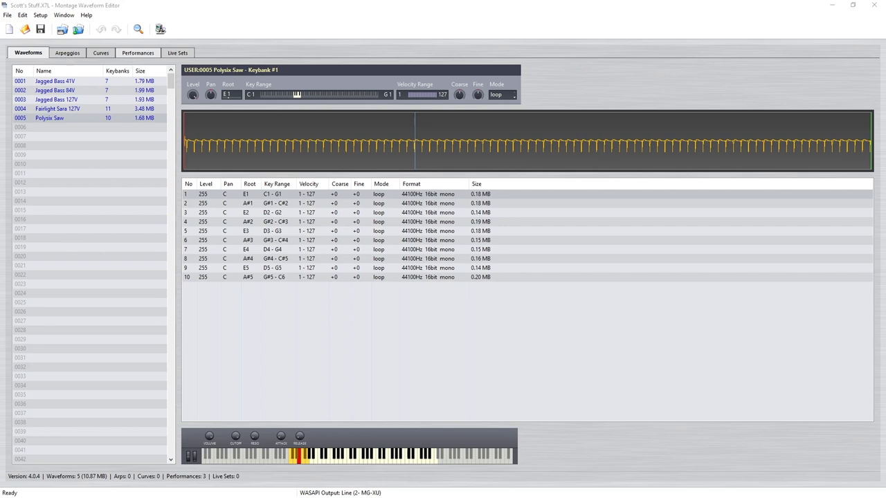
drag(276, 239, 79, 130)
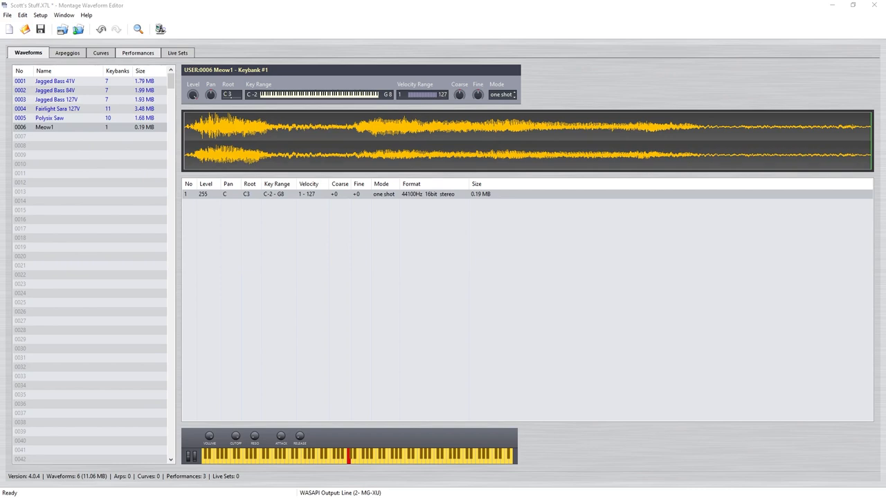
- Drag the Meow2, Meow3 and Piano samples into the list as new waveforms
drag(259, 321, 80, 140)
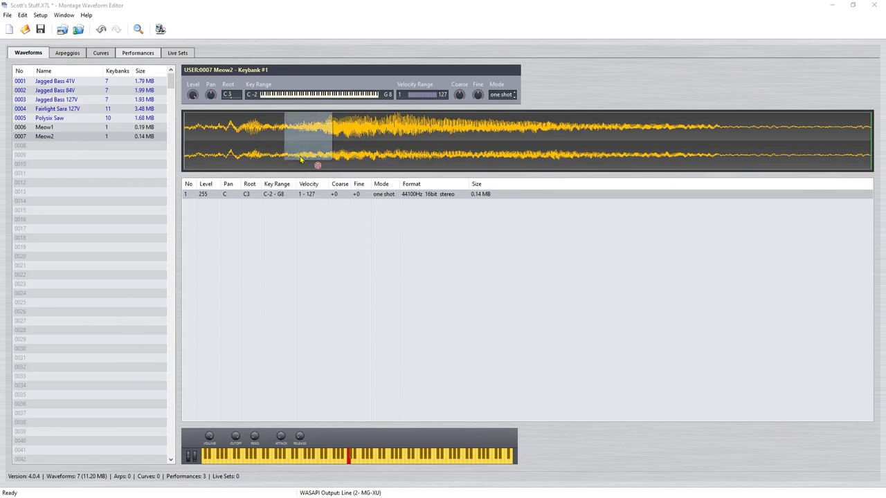
drag(308, 138, 90, 151)
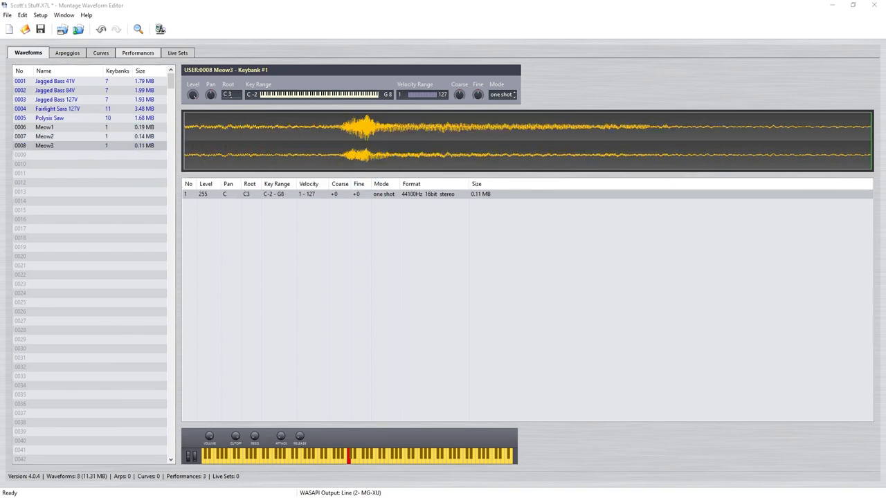
drag(83, 435, 70, 158)
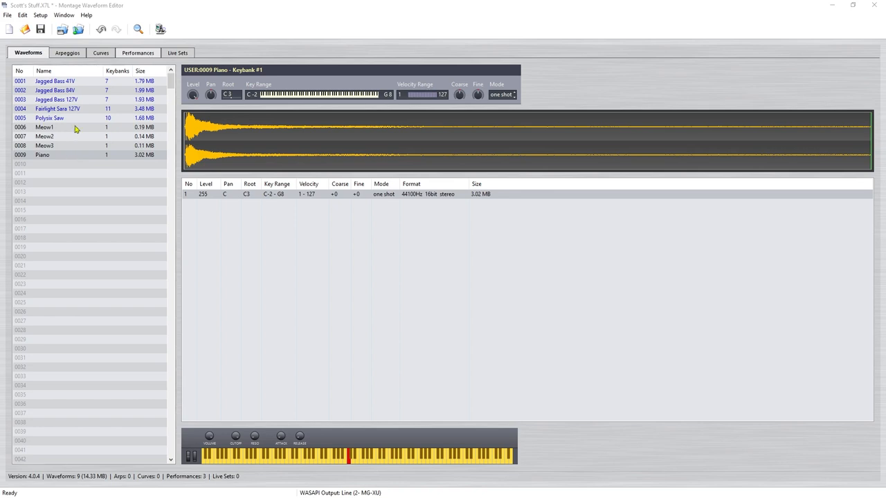
- Review Meow1, Meow2, Meow3 and Piano, auditioning Piano, then return to Meow1's sample options
click(76, 127)
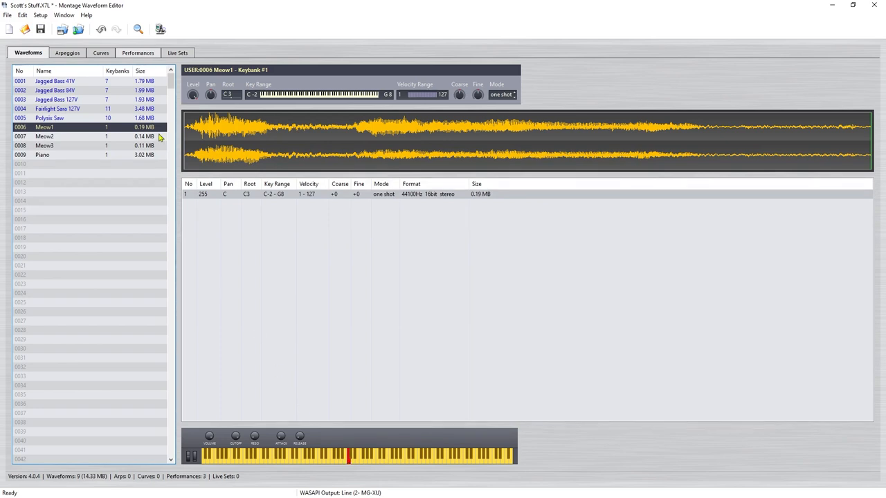
click(97, 138)
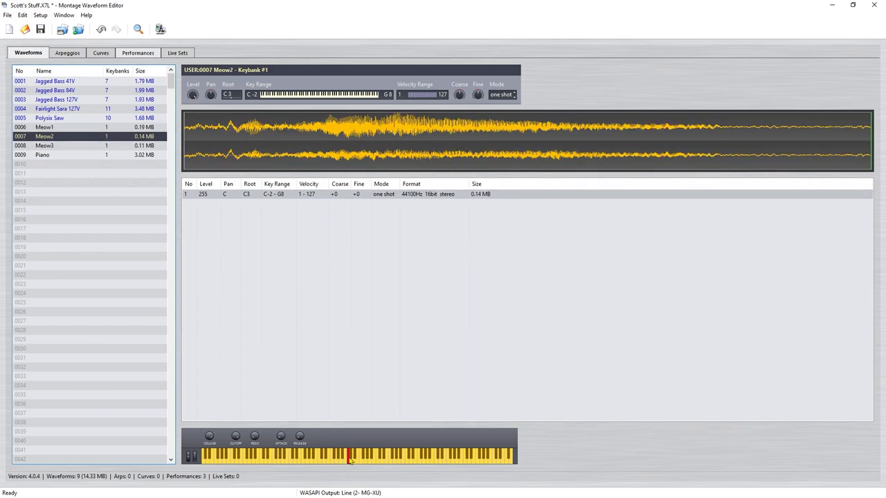
click(93, 146)
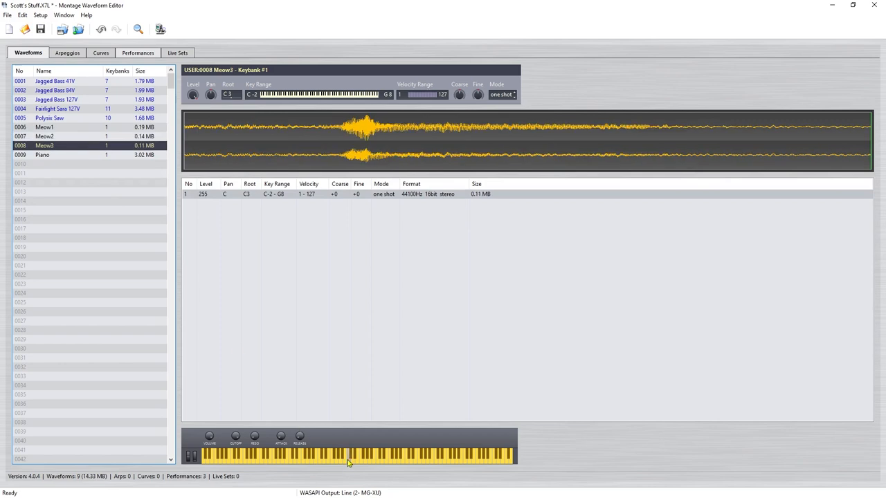
click(75, 155)
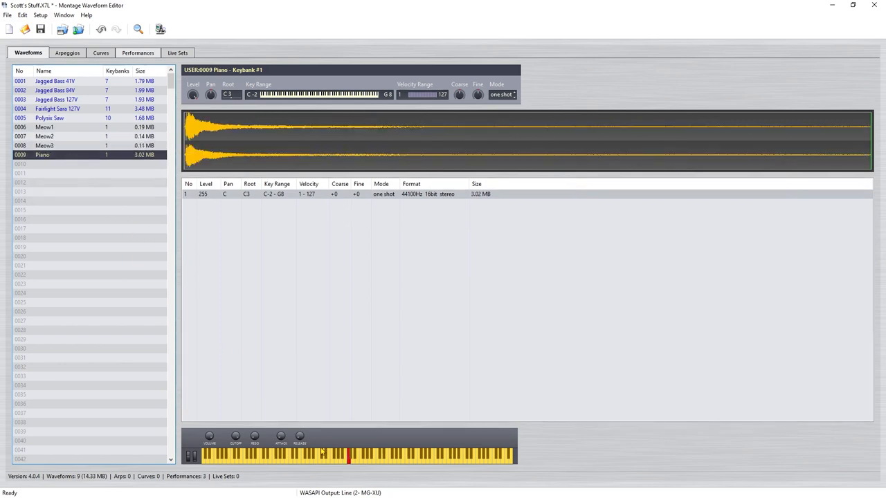
click(349, 457)
click(349, 457)
click(56, 129)
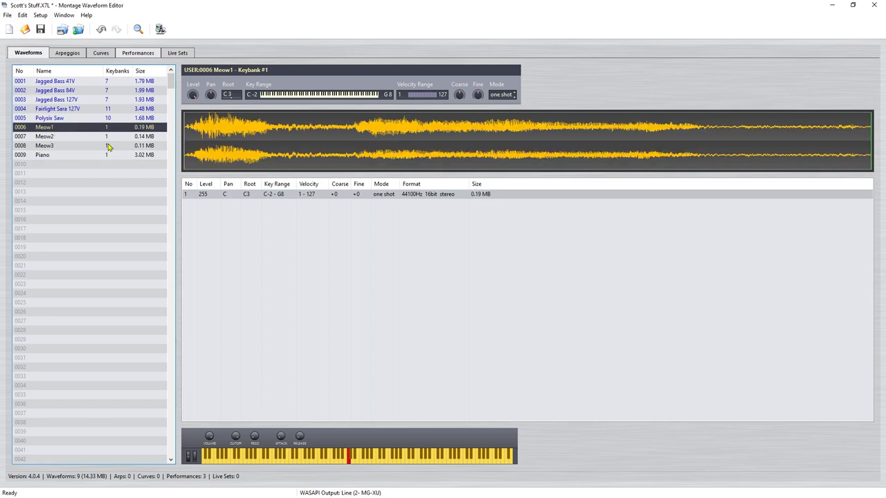
right_click(320, 132)
- In Meow1's sample editor, trim the end to about 36730 and set a loop start partway in
click(352, 133)
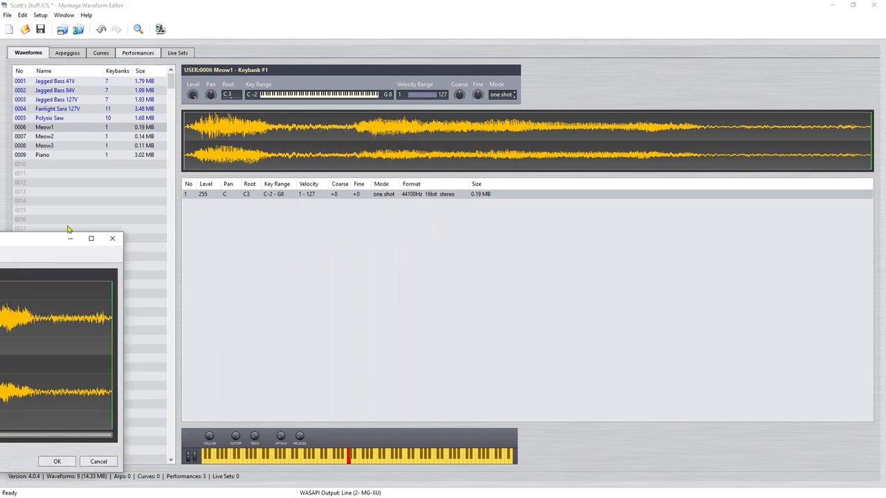
drag(69, 234, 315, 157)
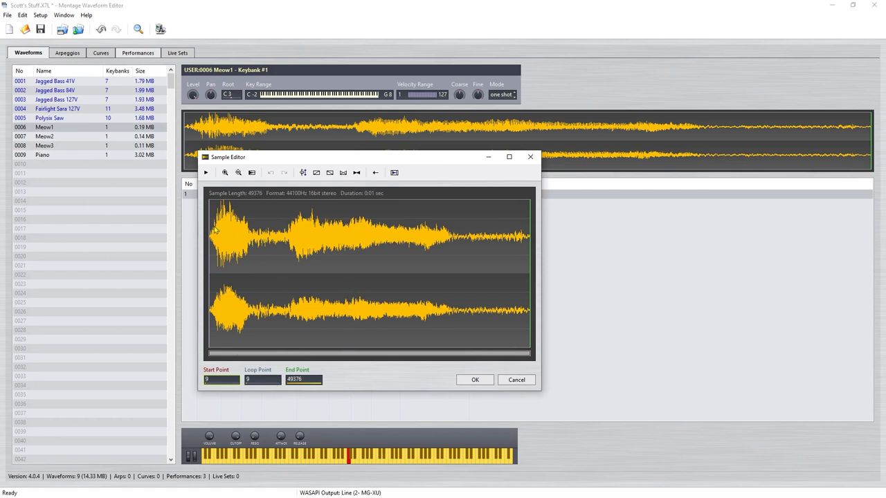
click(206, 172)
drag(529, 323, 447, 323)
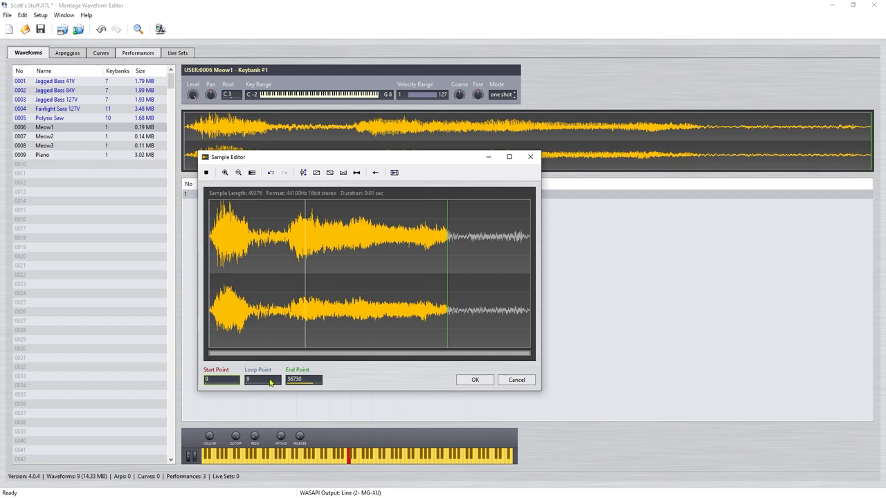
drag(209, 334, 293, 332)
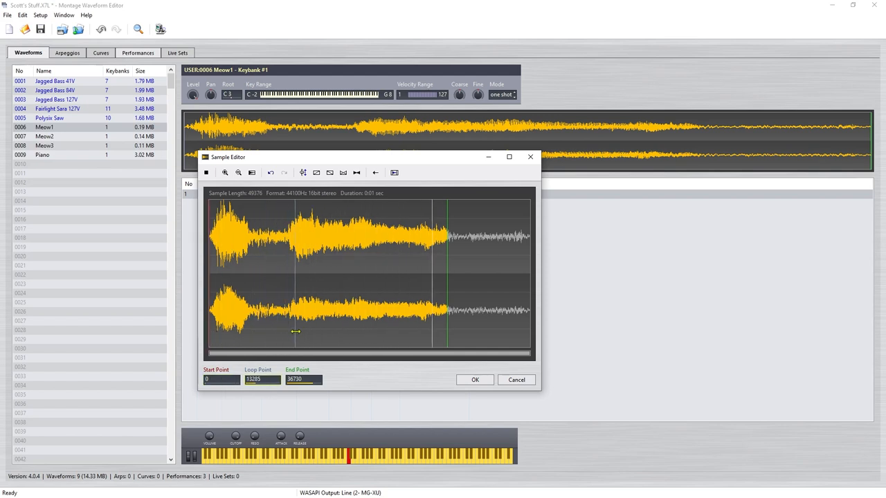
drag(293, 332, 327, 336)
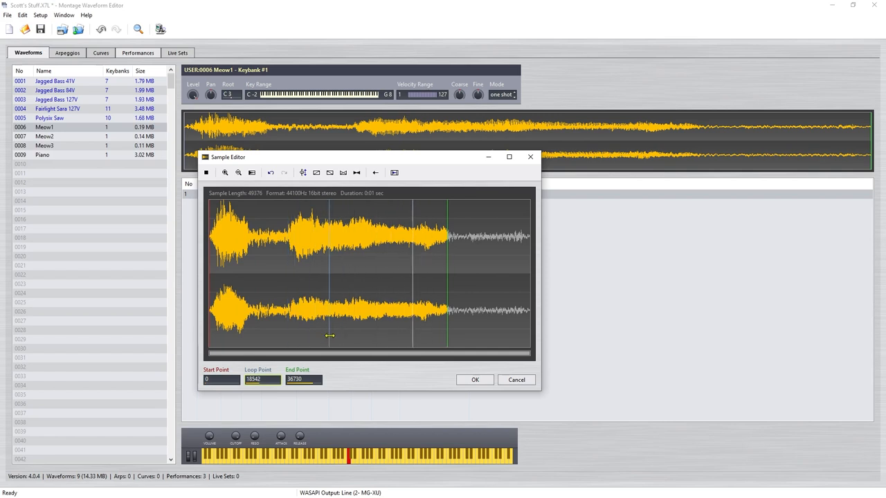
- Crossfade Meow1's loop, listen to the result and accept the sample edits
click(205, 172)
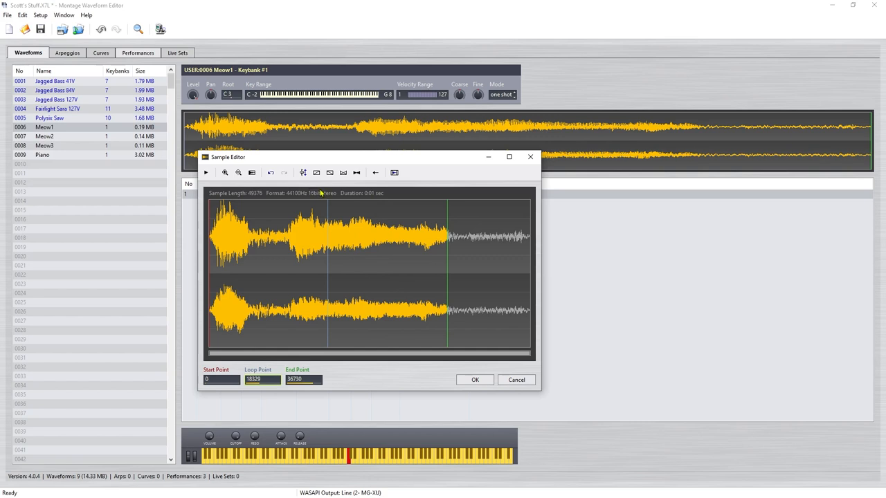
click(356, 172)
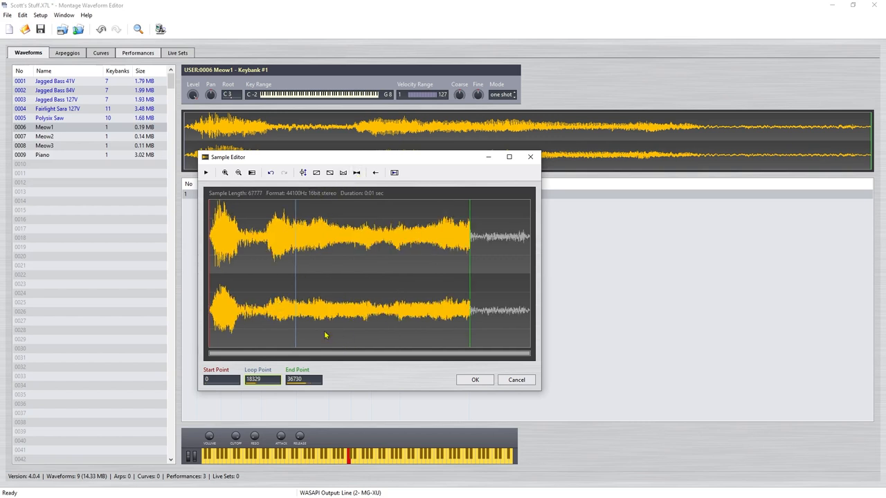
click(206, 172)
click(206, 174)
click(475, 380)
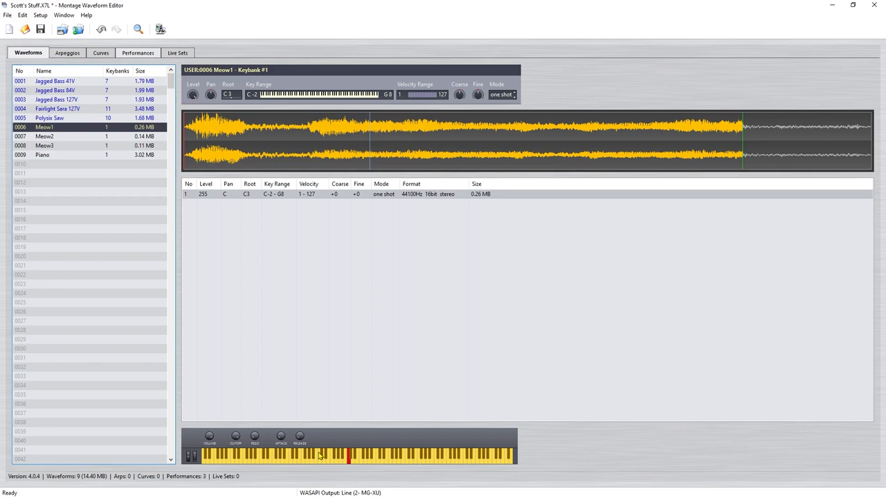
- Set Meow1's root key to G3 and save the waveform library
click(231, 95)
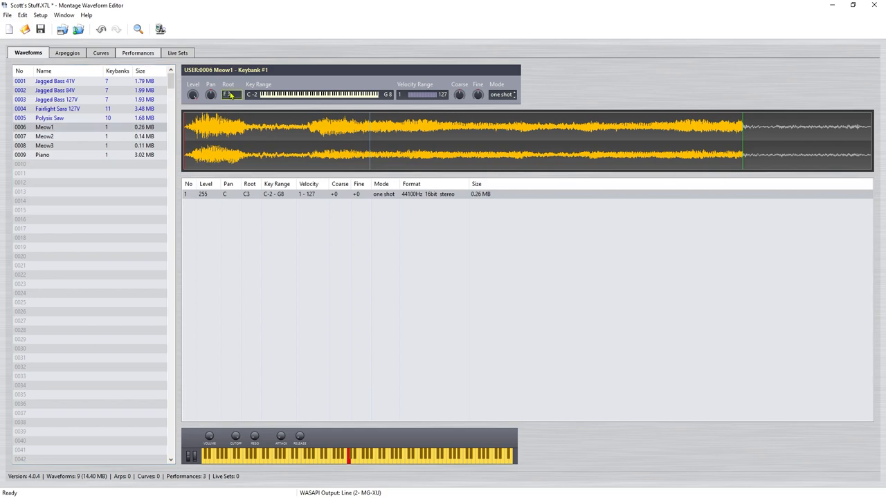
key(Return)
click(41, 29)
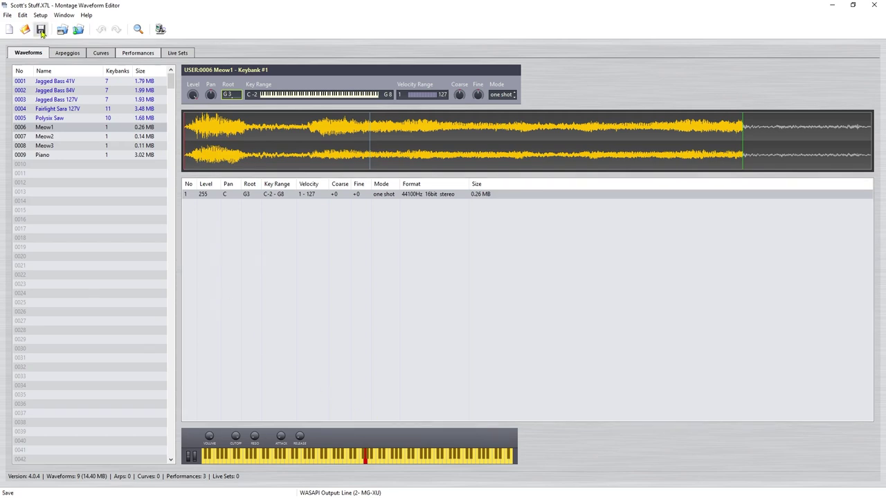
- In Meow2's sample editor, trim the end before the quiet tail and set a loop point partway in
click(60, 136)
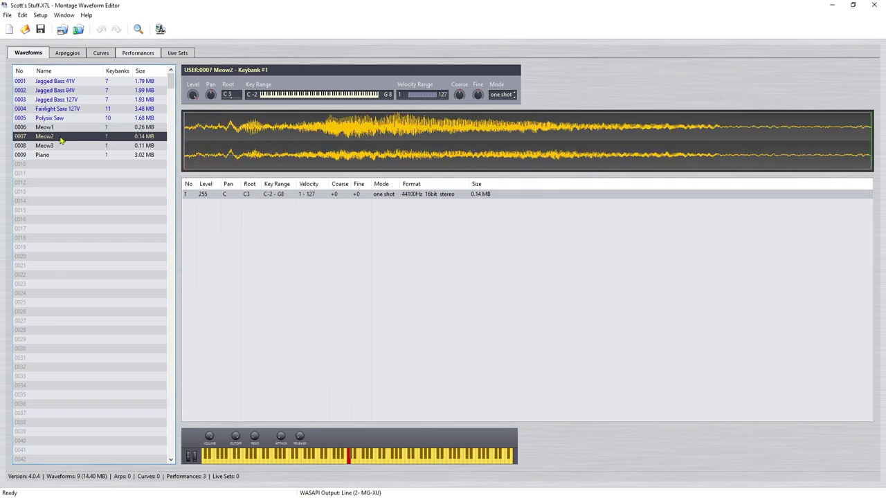
right_click(272, 144)
click(298, 149)
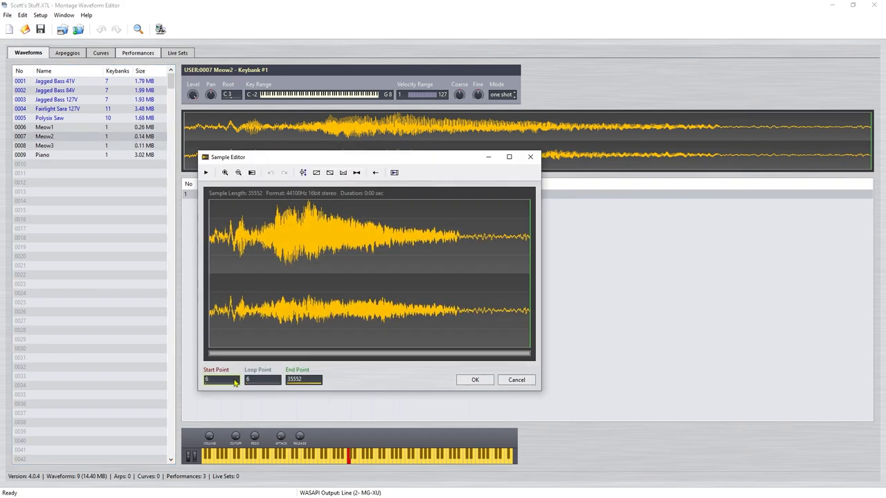
click(206, 173)
drag(527, 320, 450, 320)
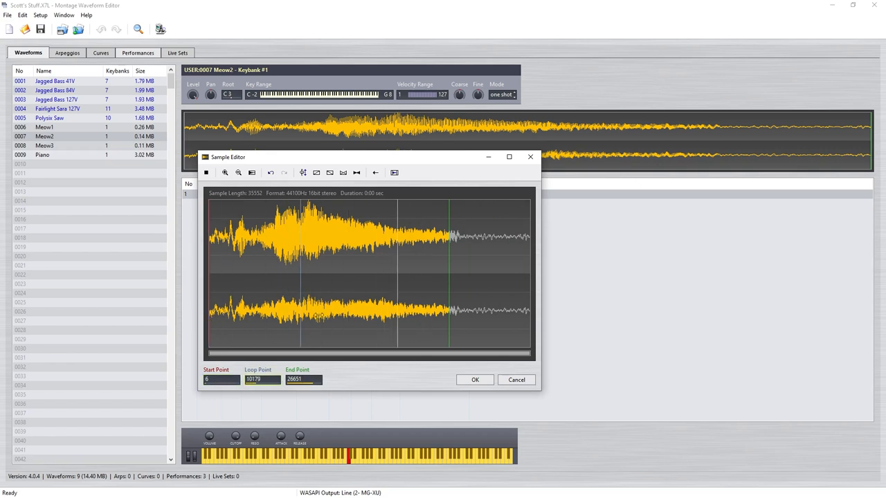
mouse_move(210, 315)
mouse_down()
mouse_move(346, 315)
mouse_move(336, 318)
mouse_up()
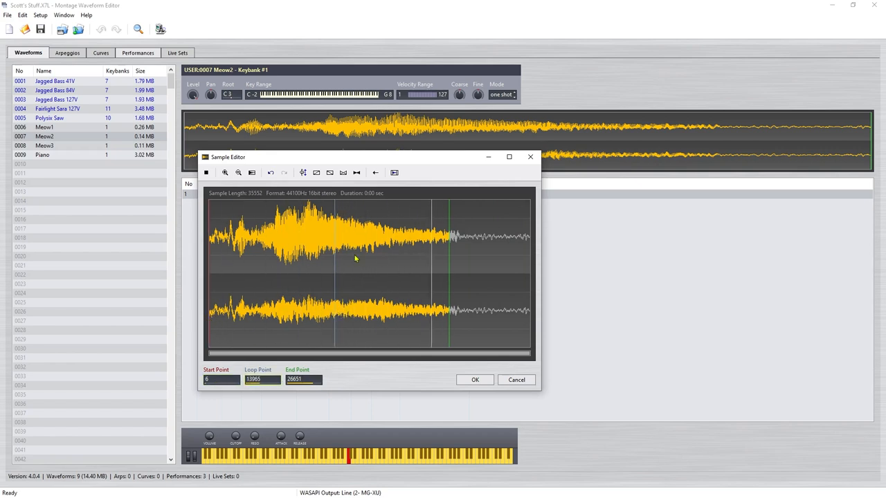
- Process Meow2's loop region, audition it, apply the edits and begin editing its root key
click(206, 173)
click(356, 173)
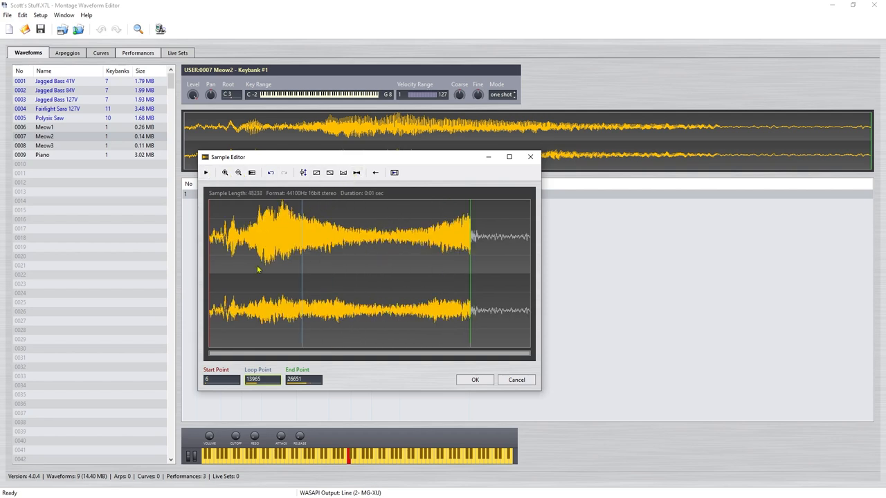
click(206, 173)
click(205, 172)
click(474, 379)
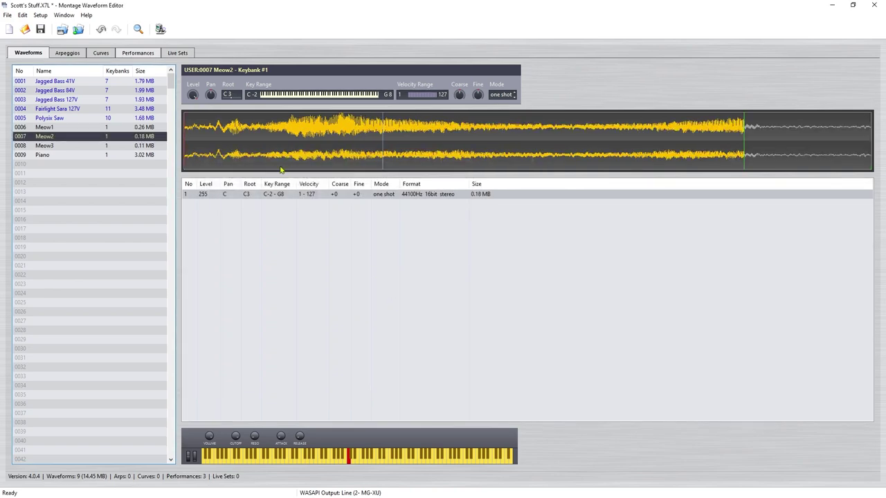
click(228, 94)
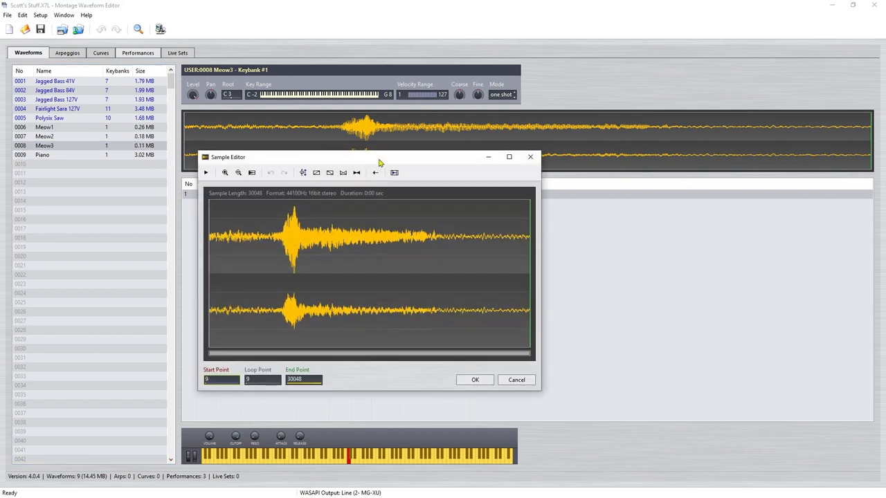
- Trim Meow3's end point to 28404 and set its loop point at 8690
click(206, 173)
drag(528, 332, 386, 312)
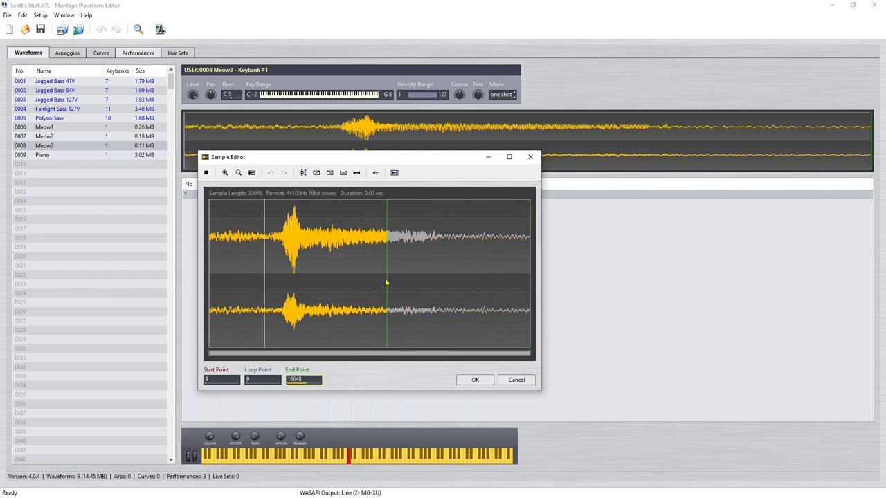
drag(384, 282, 406, 282)
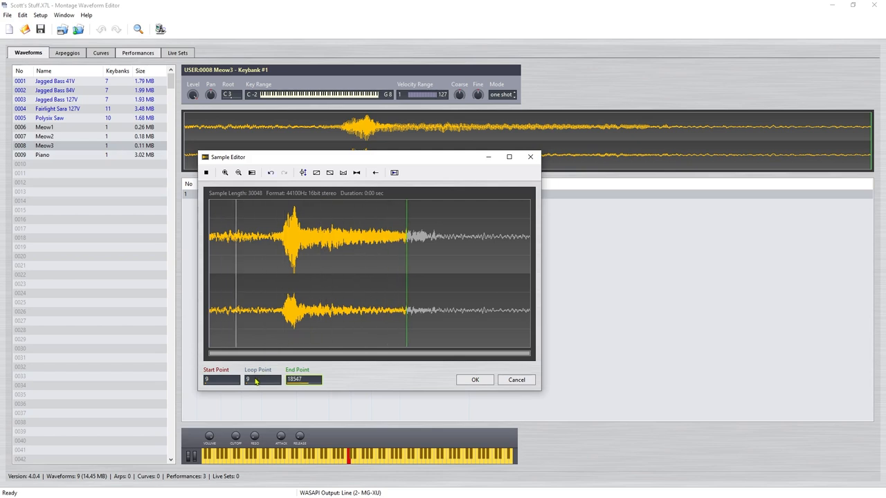
drag(210, 277, 290, 276)
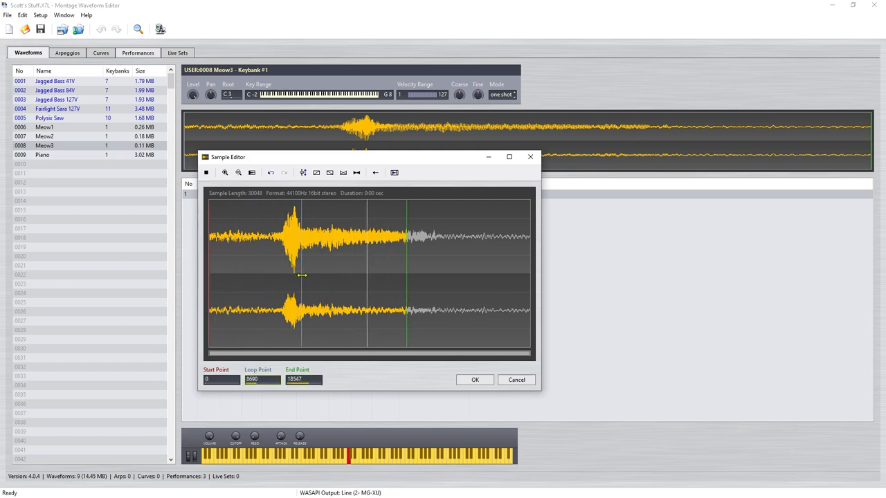
drag(291, 277, 302, 276)
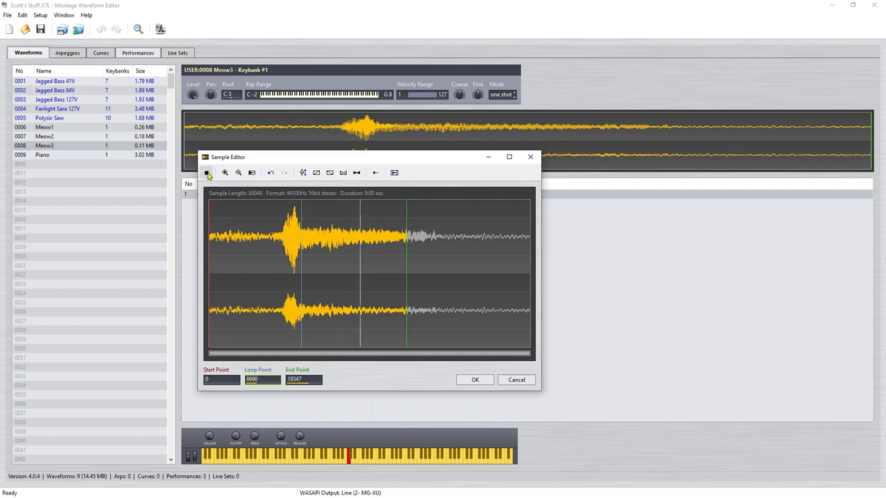
- Process Meow3's loop, lengthening it to 39905 samples, audition it and apply the edits
click(357, 172)
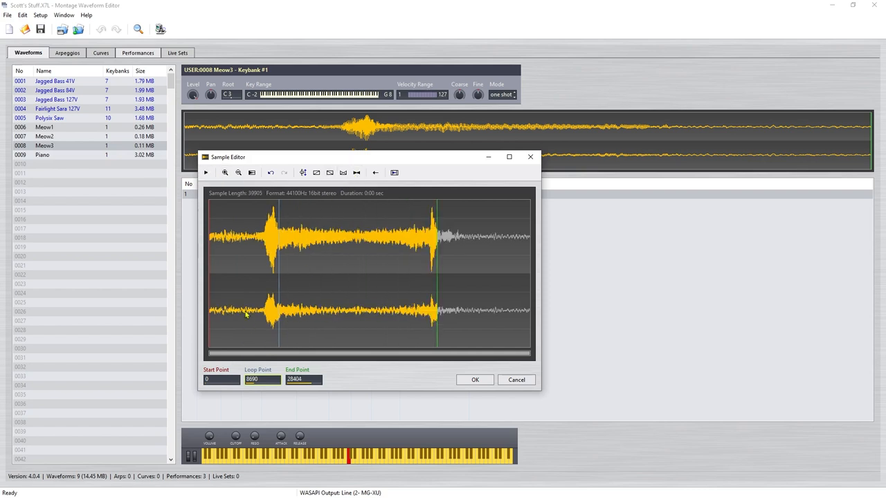
click(205, 172)
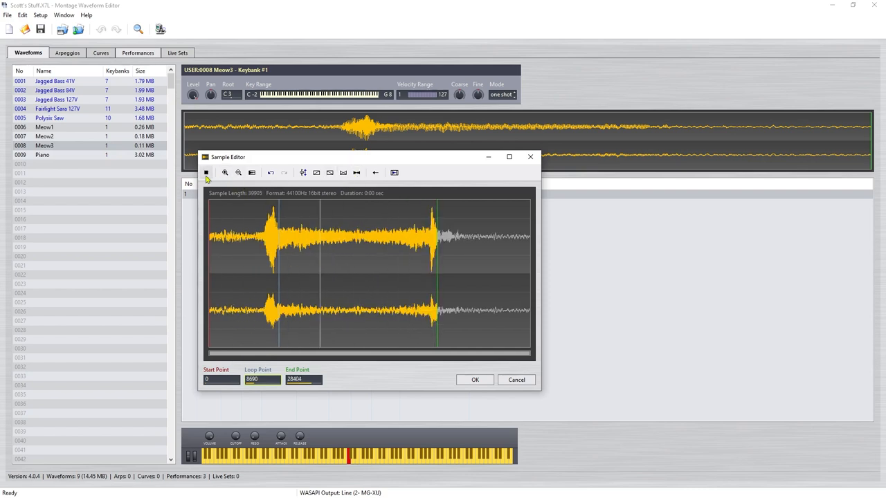
click(206, 173)
click(474, 379)
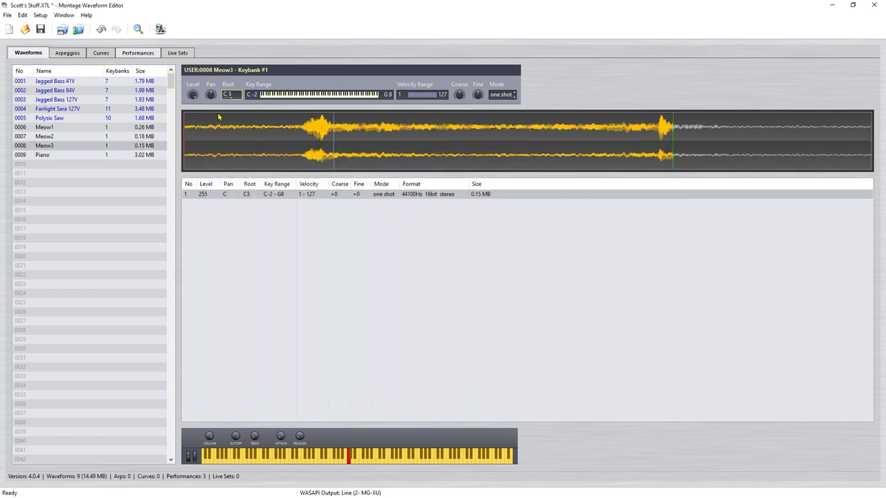
- Set Meow1, Meow2 and Meow3 to loop playback mode, ending on the Piano waveform
click(49, 154)
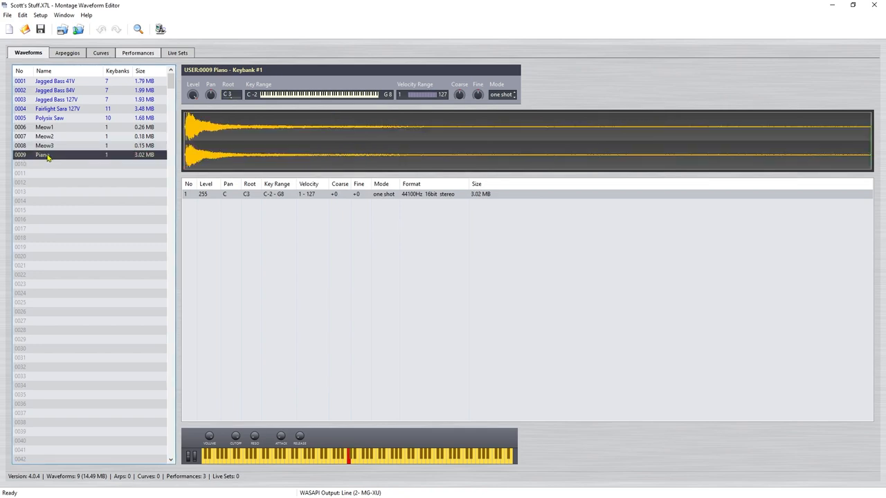
click(56, 127)
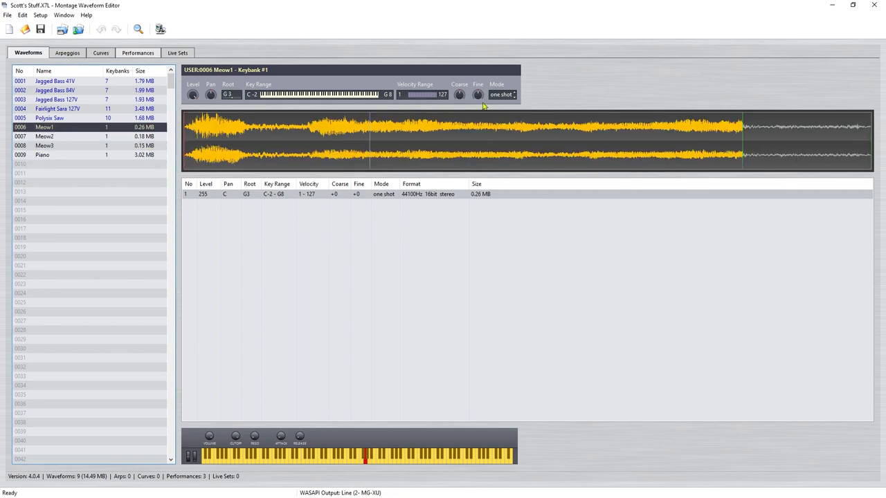
click(507, 95)
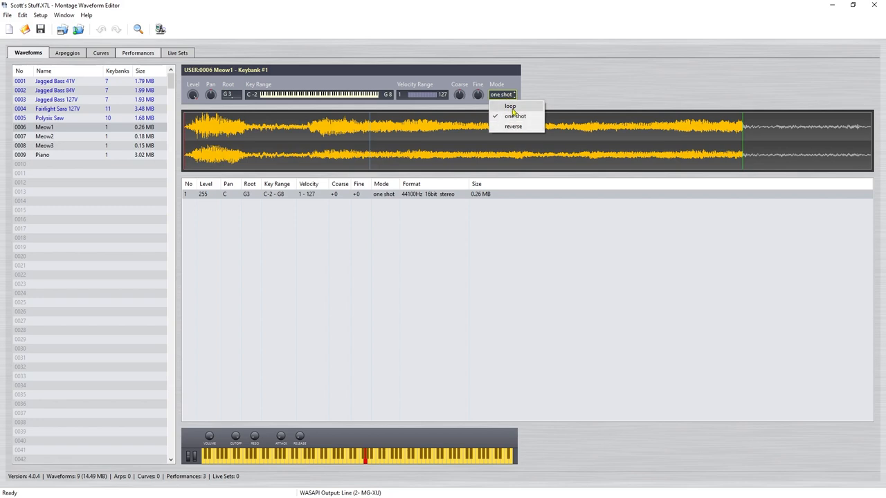
click(509, 105)
click(66, 136)
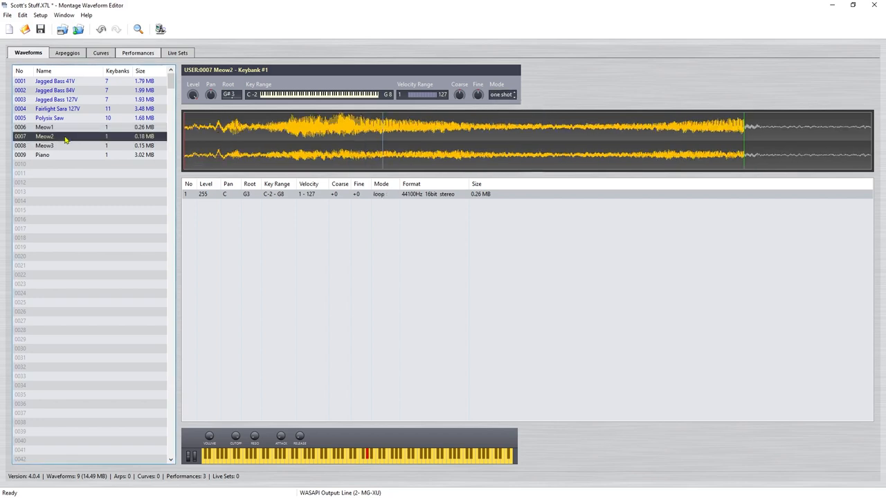
click(508, 96)
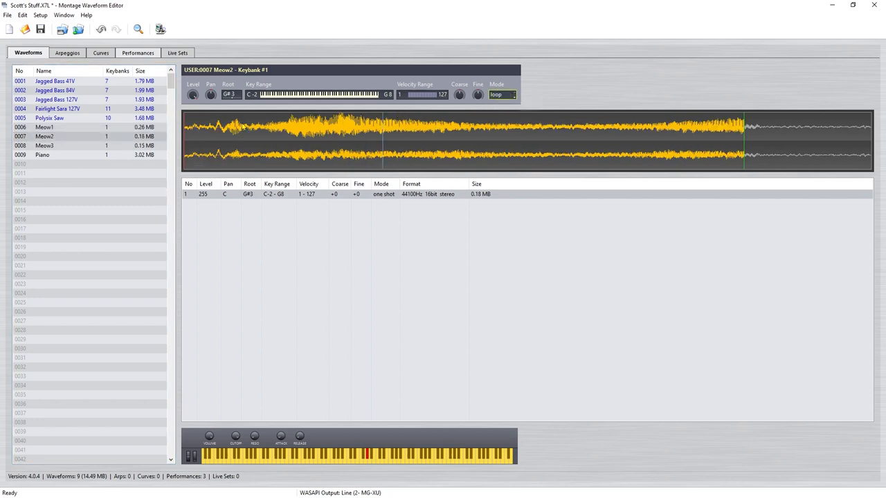
click(66, 145)
click(507, 95)
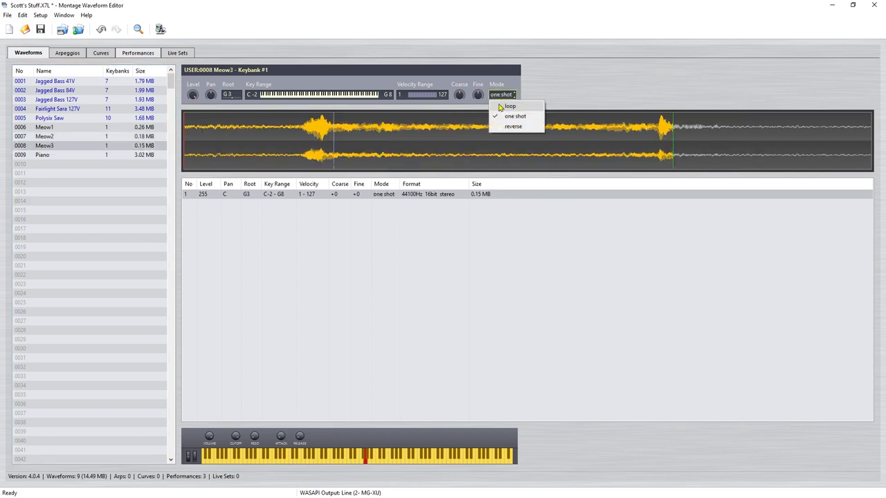
click(79, 155)
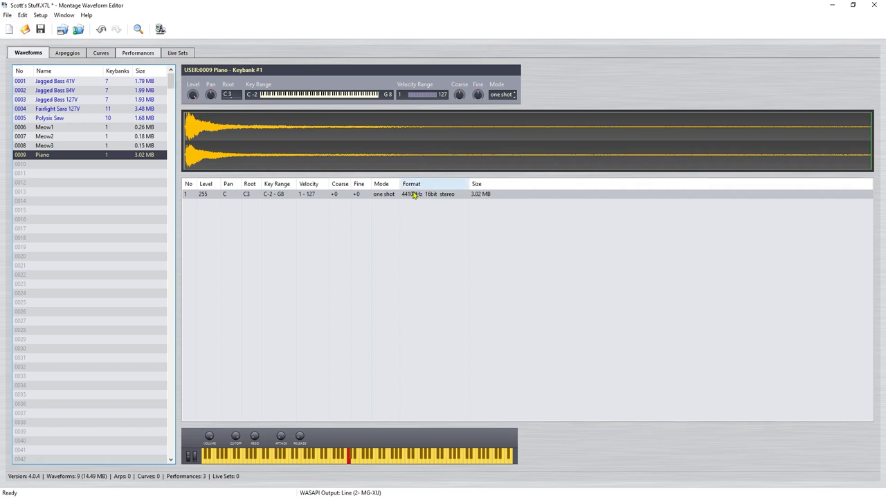
- In Piano's sample editor, trim the end to 242825 and move the loop point to 121983
right_click(344, 140)
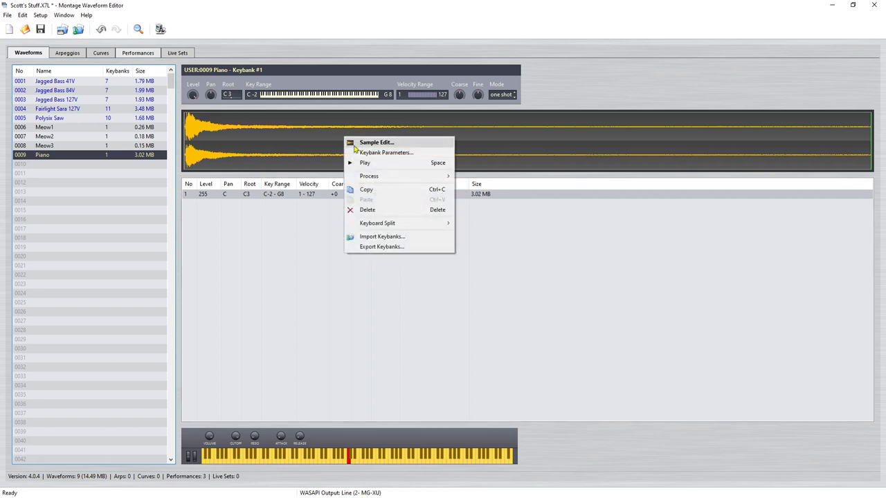
click(373, 142)
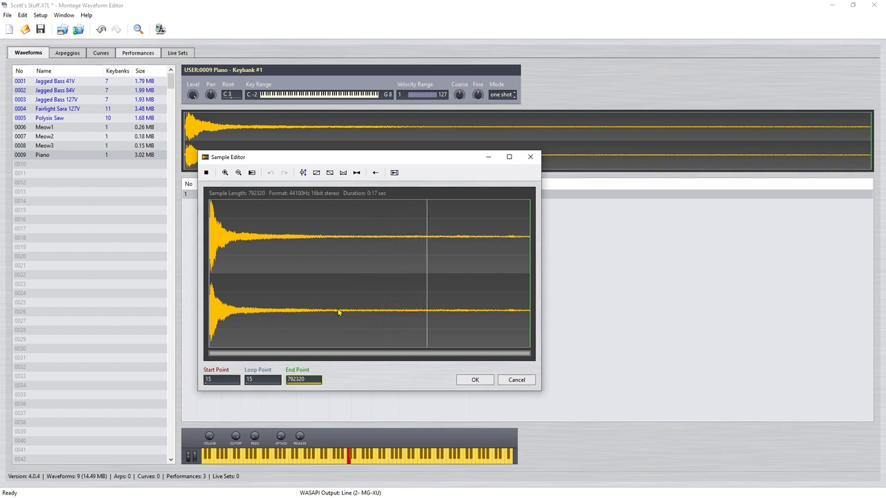
drag(529, 274, 282, 271)
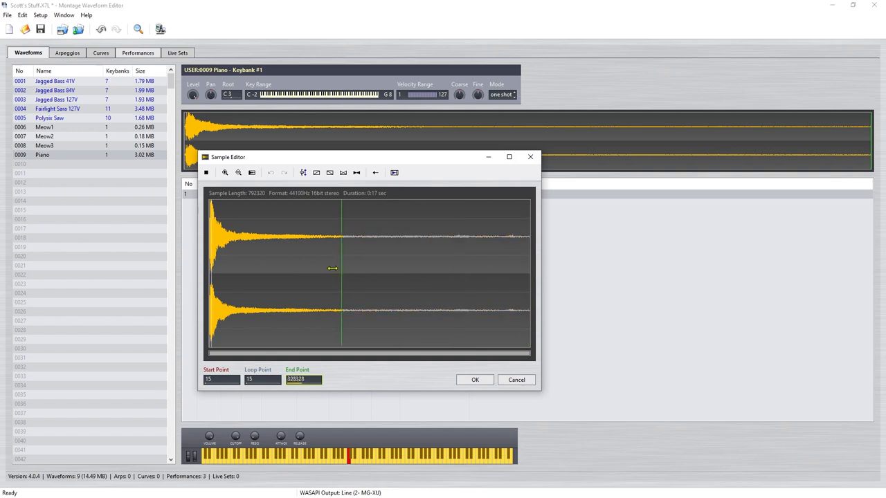
click(262, 380)
drag(210, 278, 258, 278)
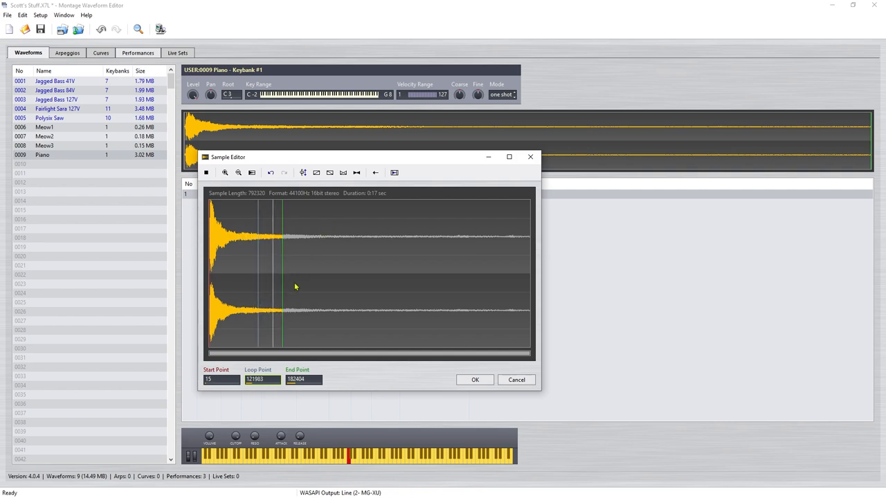
- Process Piano's loop region, growing it to 3.25 MB, and accept the edits
click(205, 173)
click(357, 173)
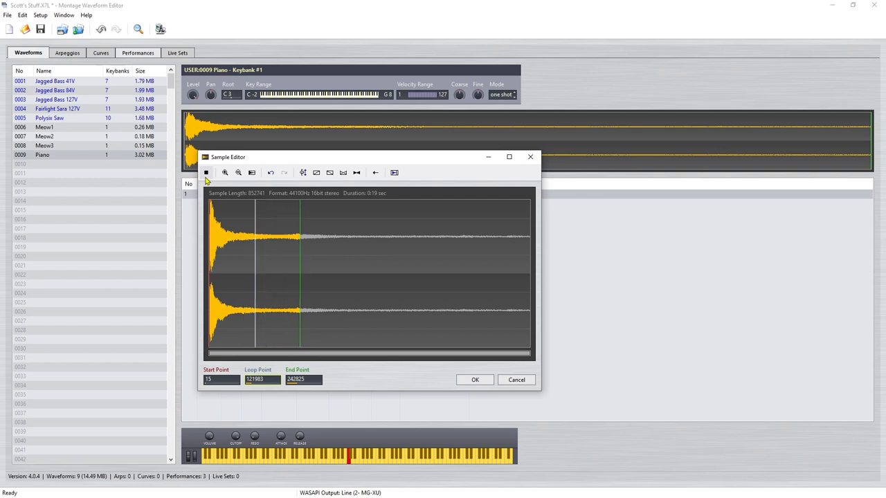
click(475, 380)
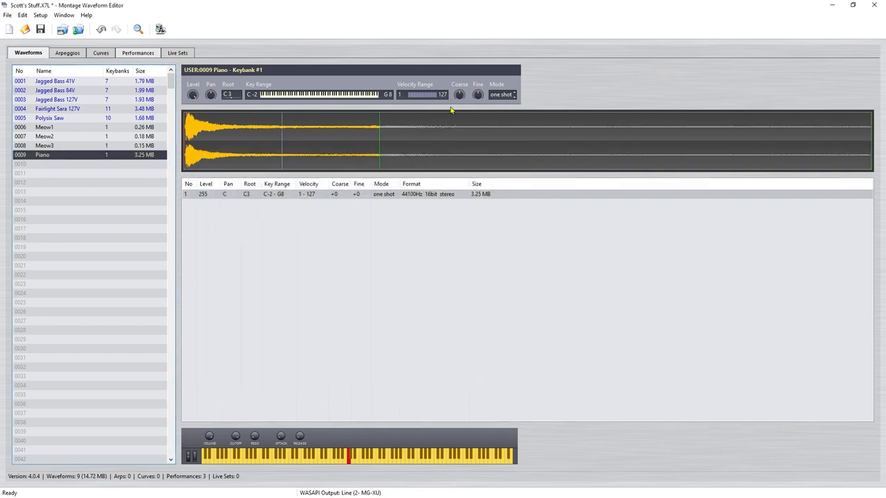
- Set Piano to loop playback mode and return to the Meow1 waveform
click(516, 98)
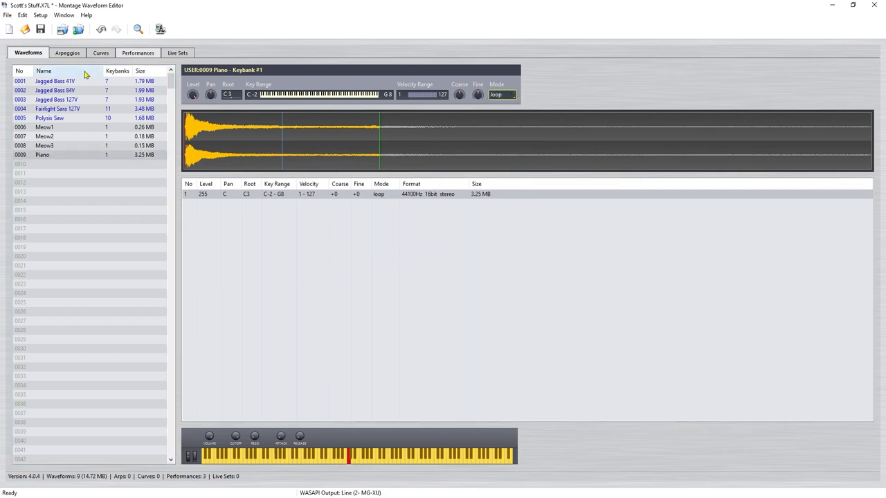
click(41, 30)
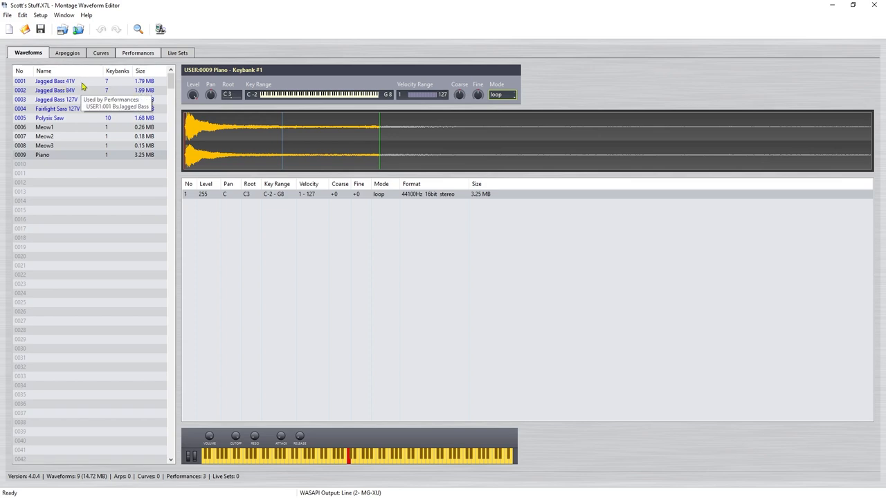
click(44, 126)
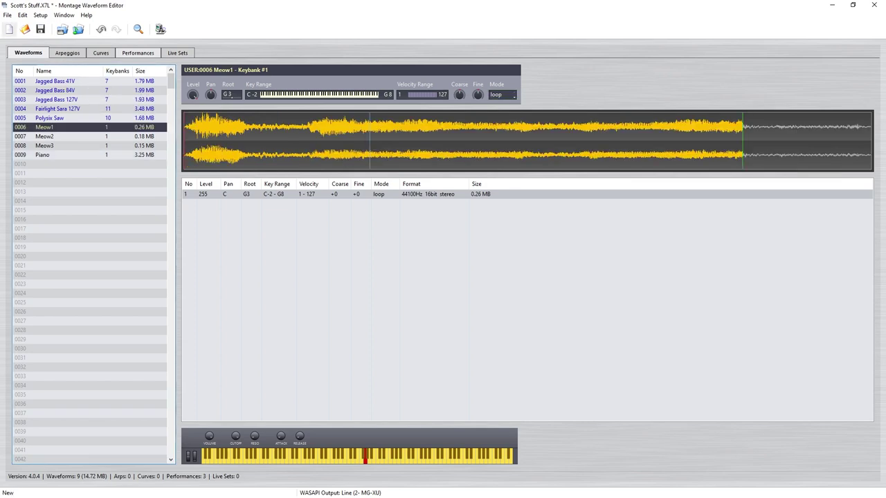
- Create a performance from Meow1 and move it to slot USER1:004
right_click(63, 129)
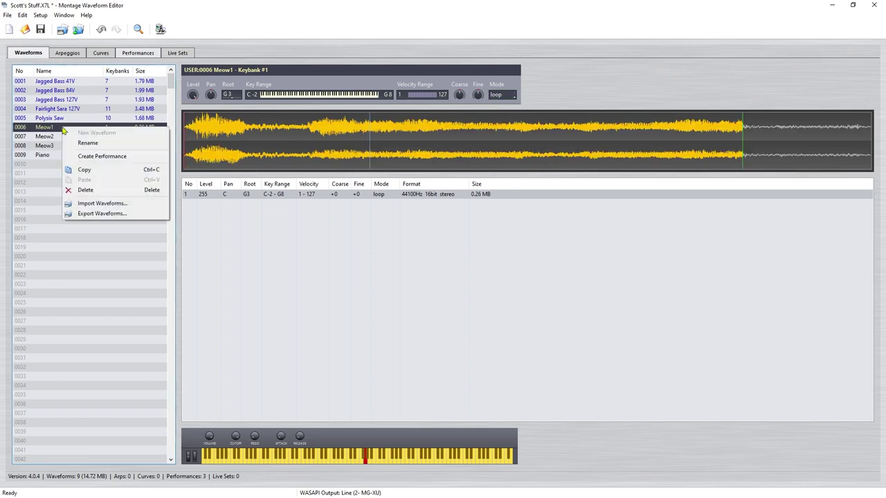
click(83, 157)
drag(87, 138, 88, 111)
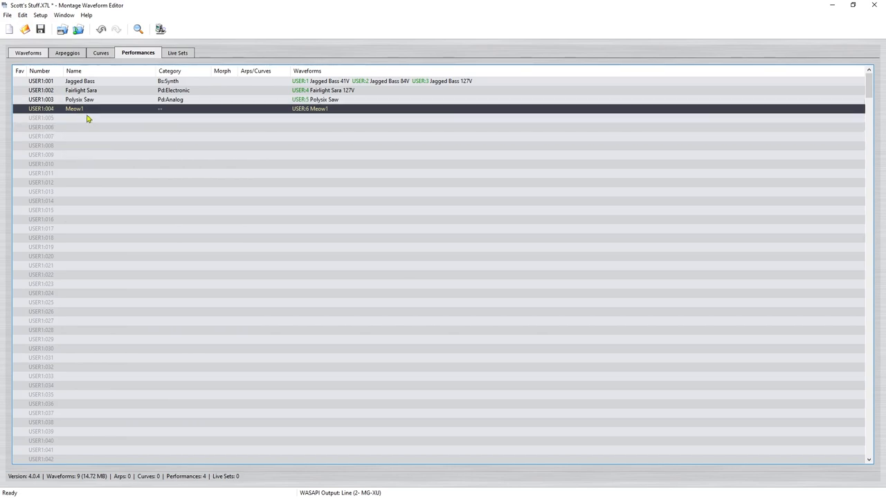
click(28, 52)
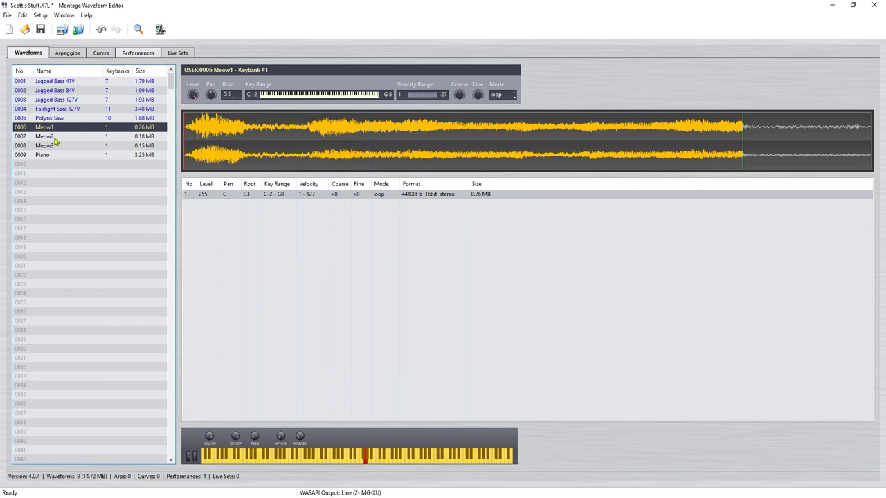
- Create a Meow2 performance in USER1:005 after declining to overwrite Meow1, then select slot 006
right_click(55, 137)
click(71, 169)
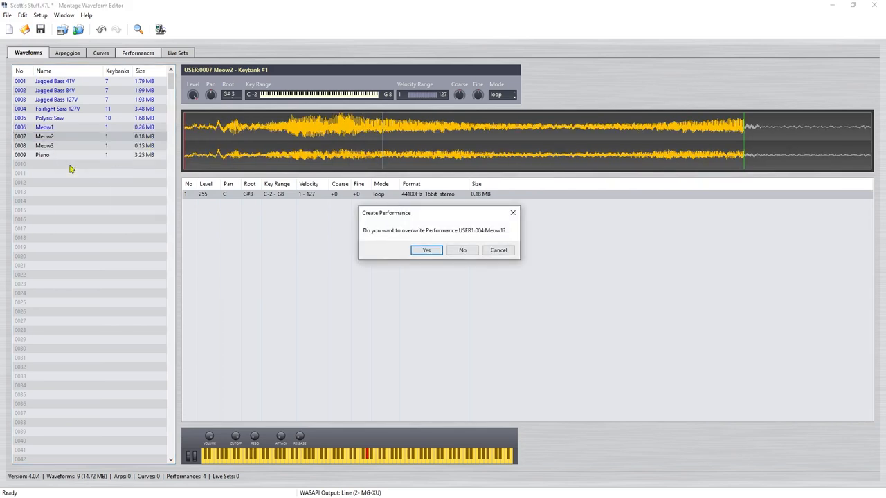
click(458, 250)
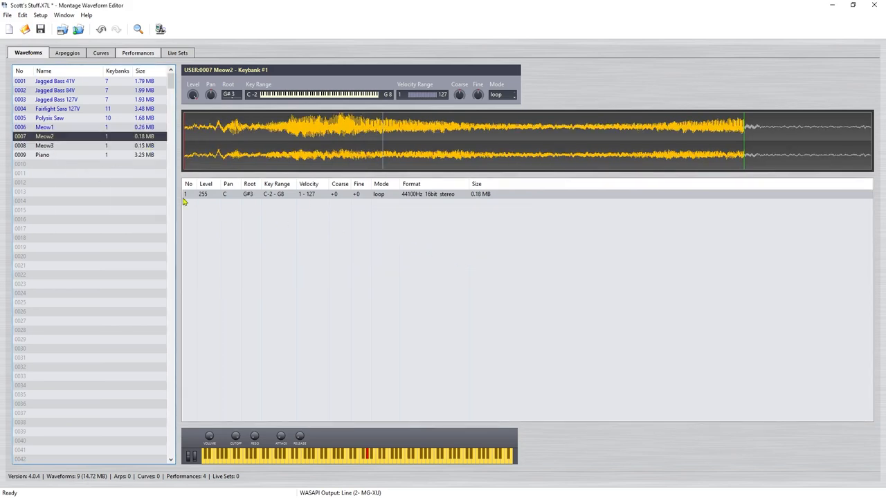
click(137, 52)
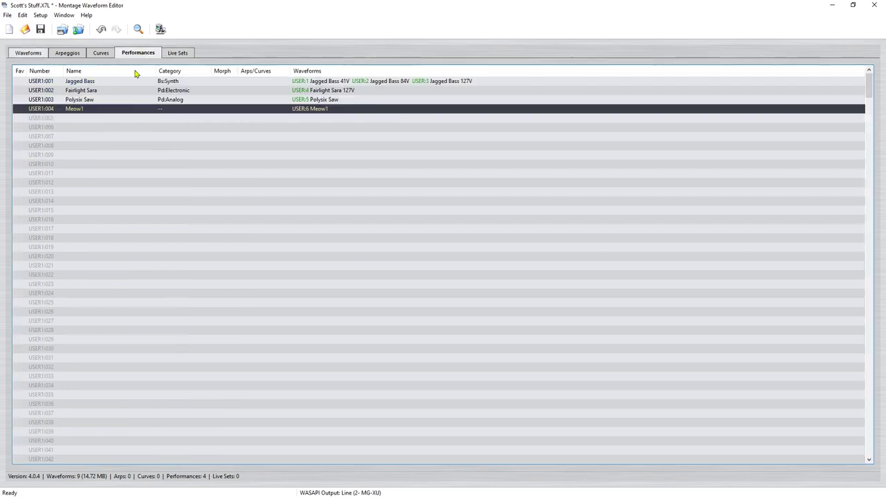
click(64, 117)
click(28, 53)
click(45, 137)
right_click(45, 142)
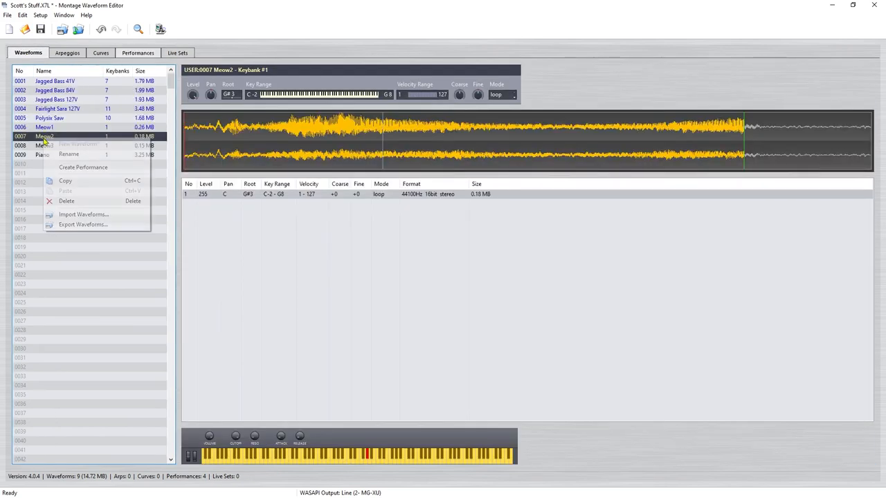
click(83, 167)
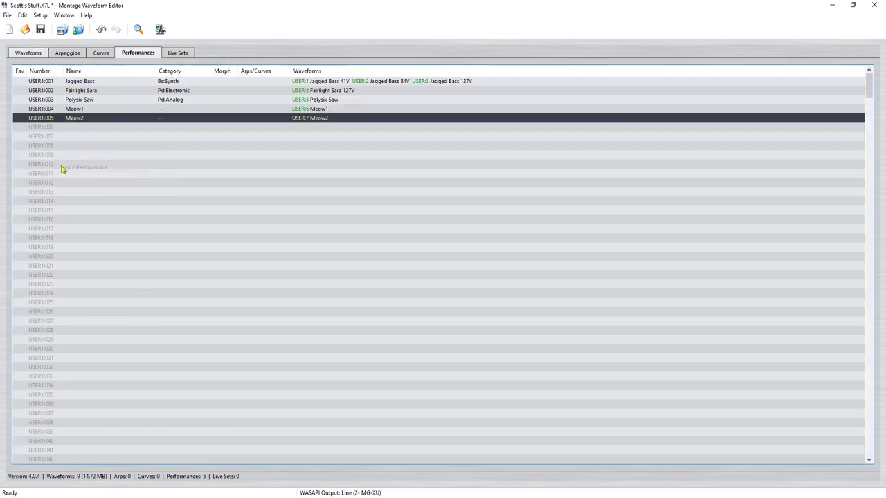
click(72, 128)
- Create a Meow3 performance in USER1:006 and select slot USER1:007
click(28, 53)
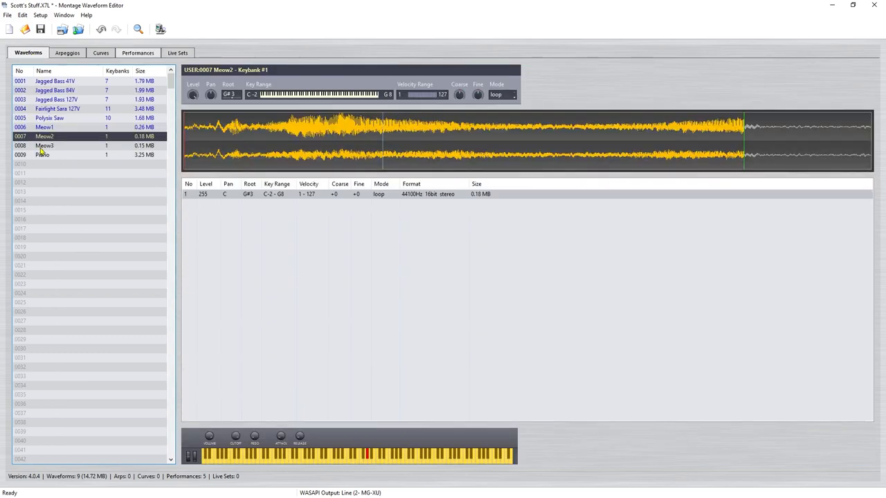
right_click(43, 146)
click(69, 177)
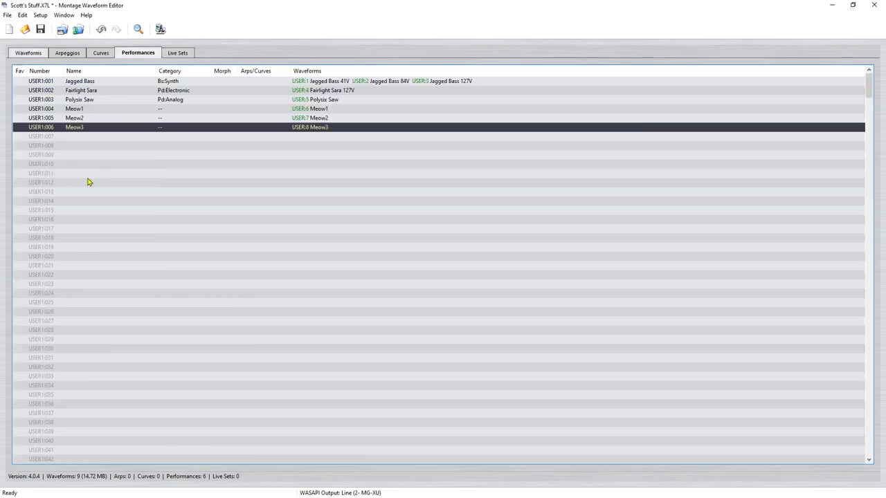
click(60, 137)
click(28, 53)
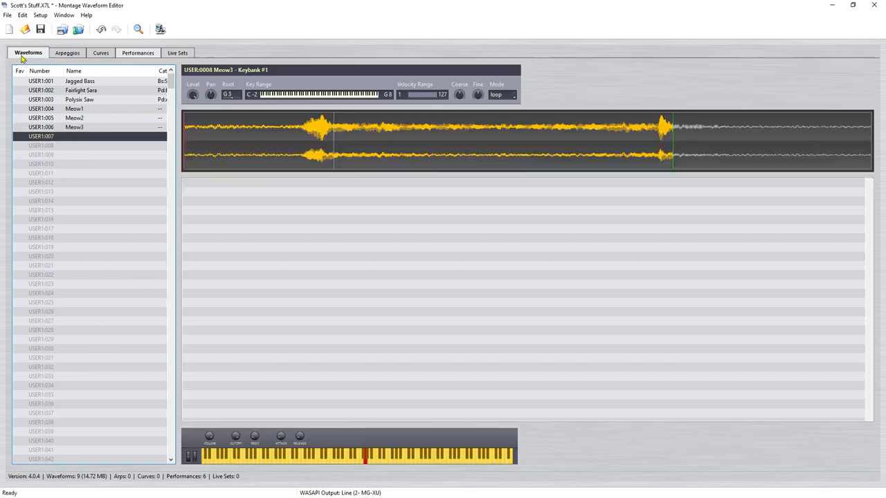
- Create a Piano performance, rename it, categorise it Pn:Acoustic and save the library
right_click(43, 155)
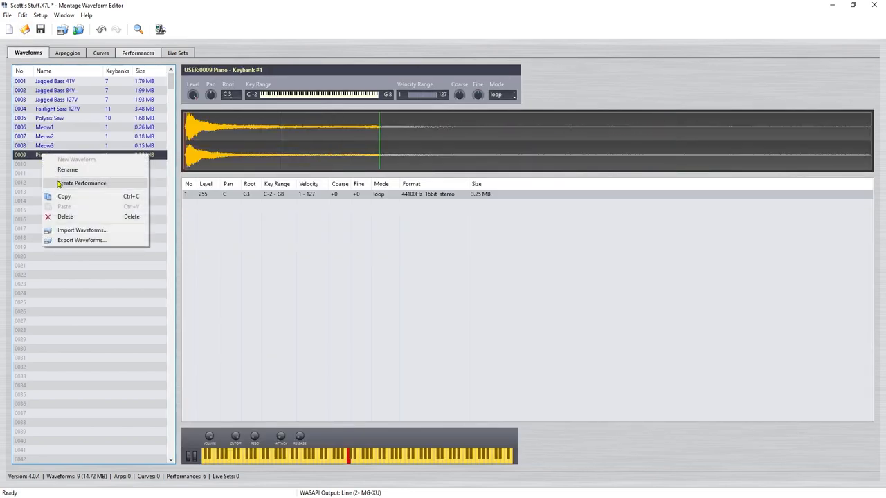
click(70, 180)
double_click(72, 137)
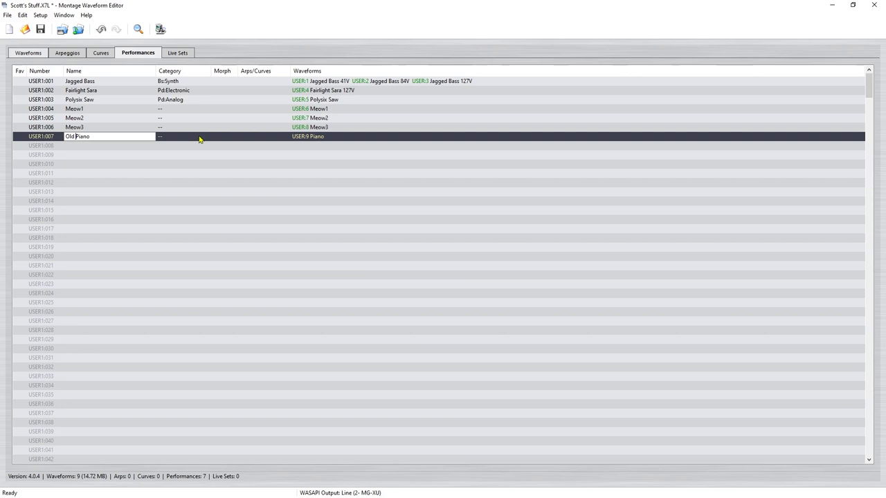
click(163, 136)
mouse_move(177, 148)
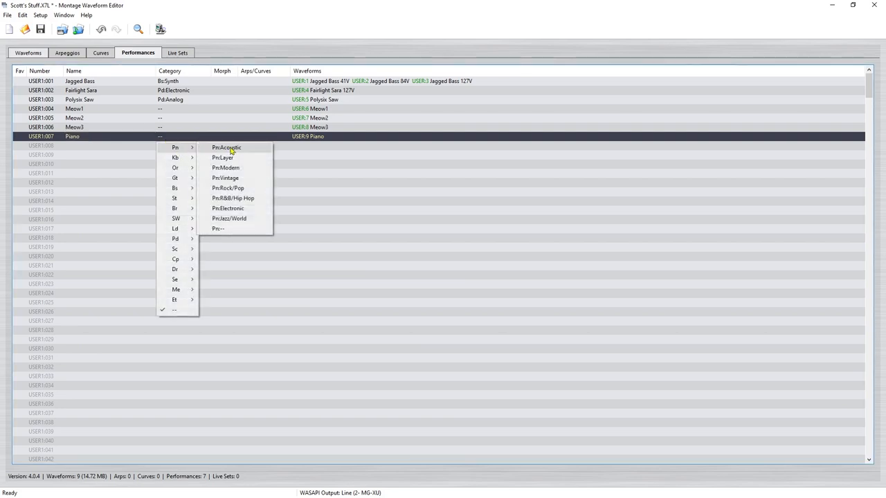
click(231, 148)
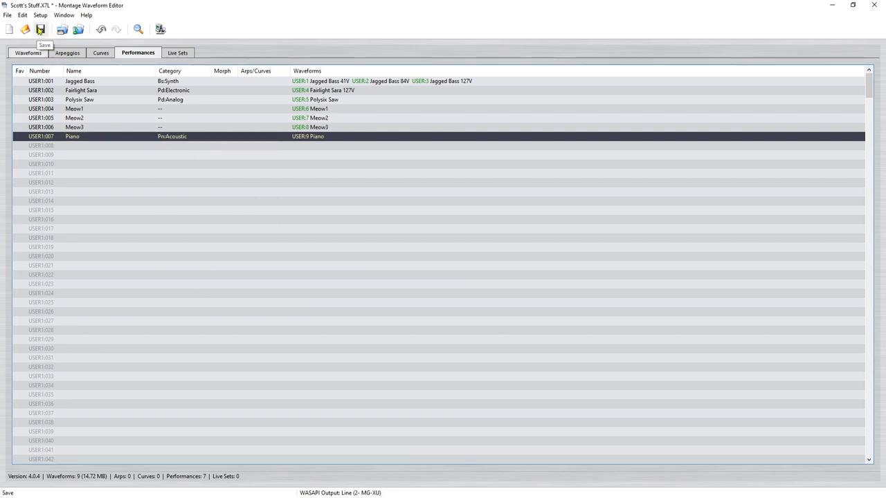
click(41, 29)
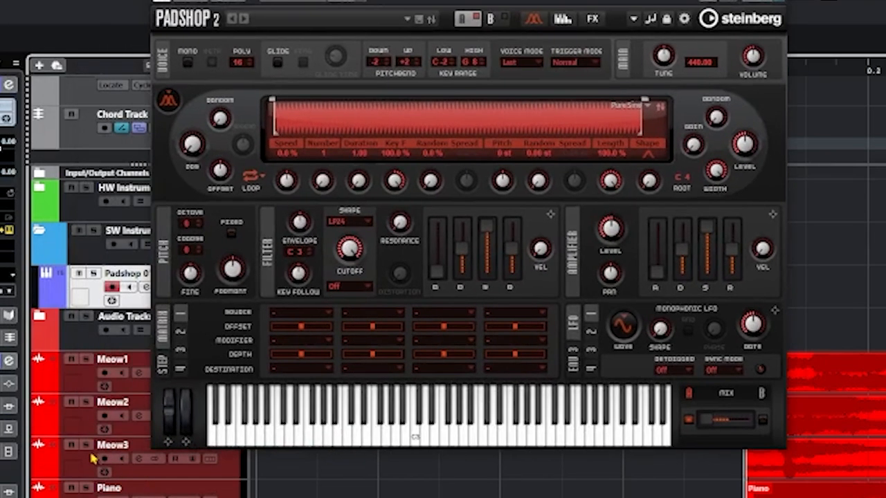
- Audition the Meow3 track solo, then load the Meow3 event into Padshop 2 as the grain sample
click(87, 445)
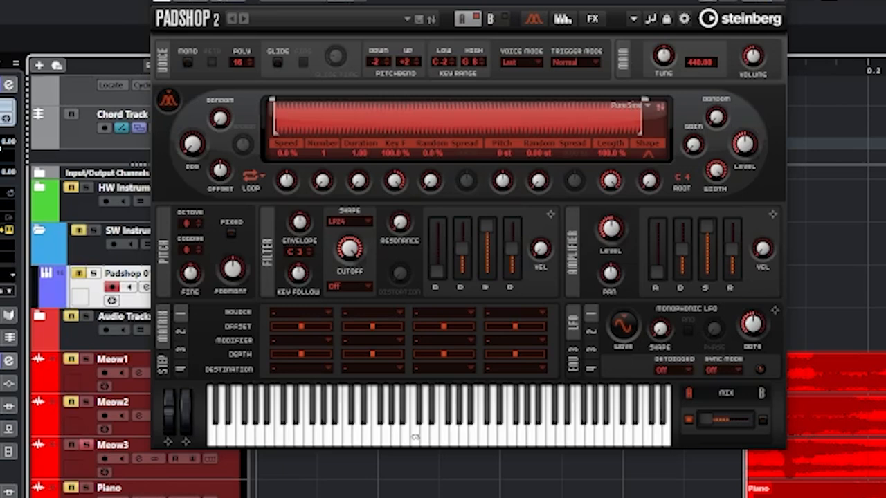
click(86, 447)
drag(579, 2, 482, 25)
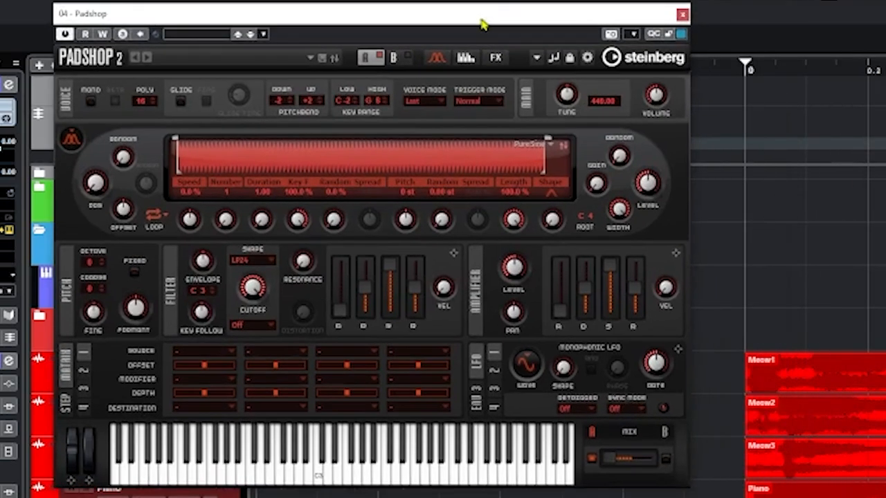
drag(839, 457, 398, 160)
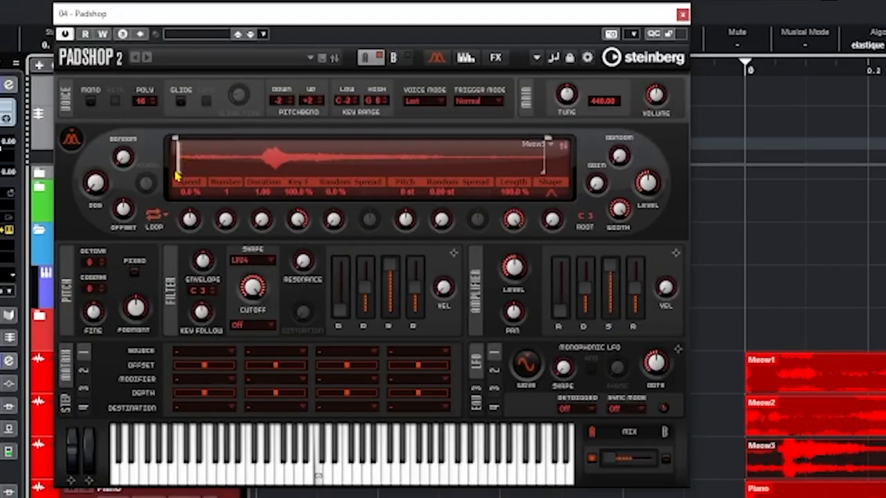
- Raise the grain count to 3, move the start and playback position later, and set forward grain travel
drag(225, 223, 227, 211)
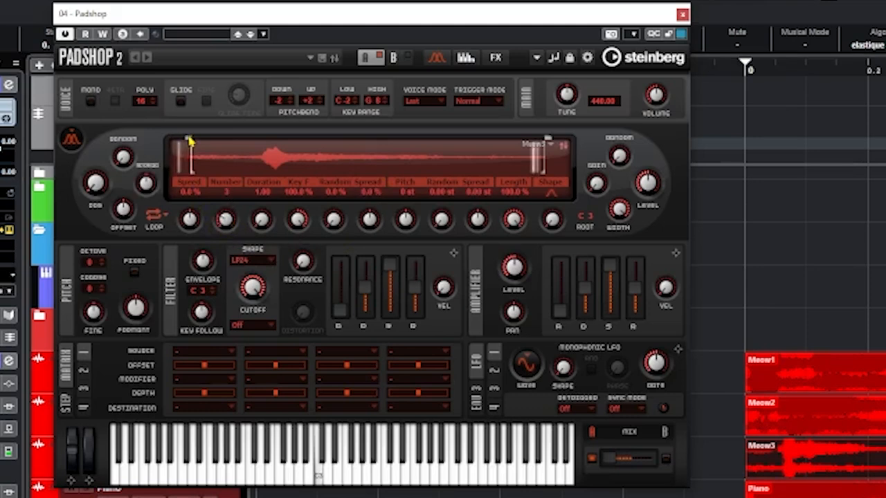
drag(177, 144, 232, 143)
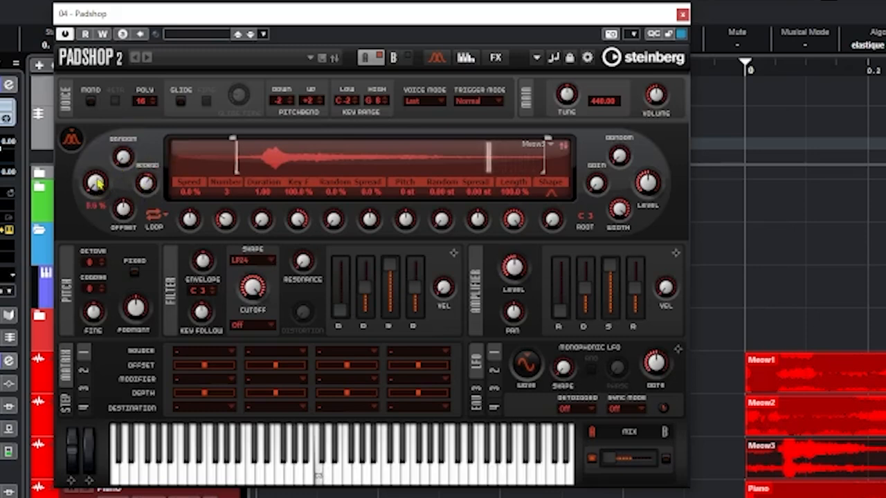
drag(96, 183, 116, 197)
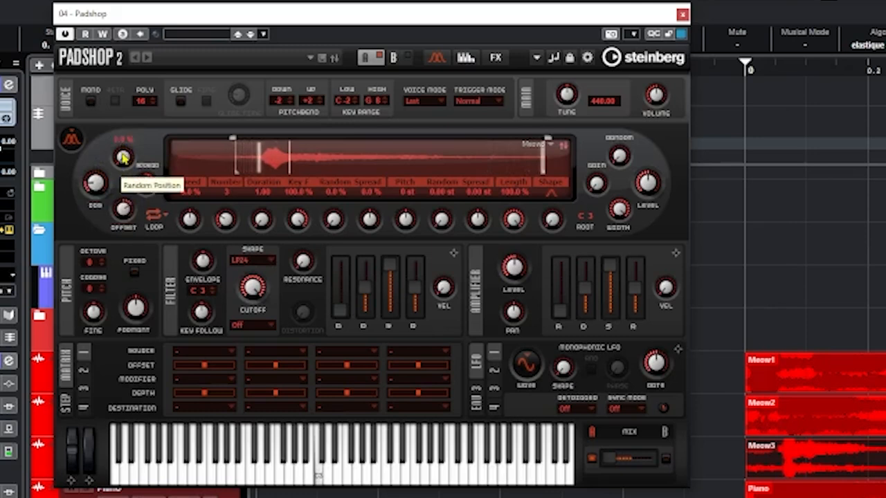
drag(370, 223, 371, 219)
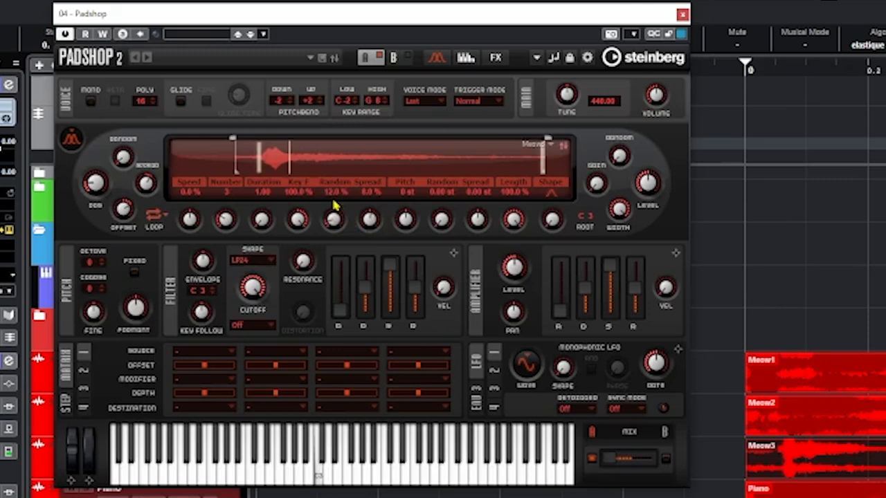
mouse_move(262, 223)
mouse_down()
mouse_move(266, 208)
mouse_move(271, 221)
mouse_up()
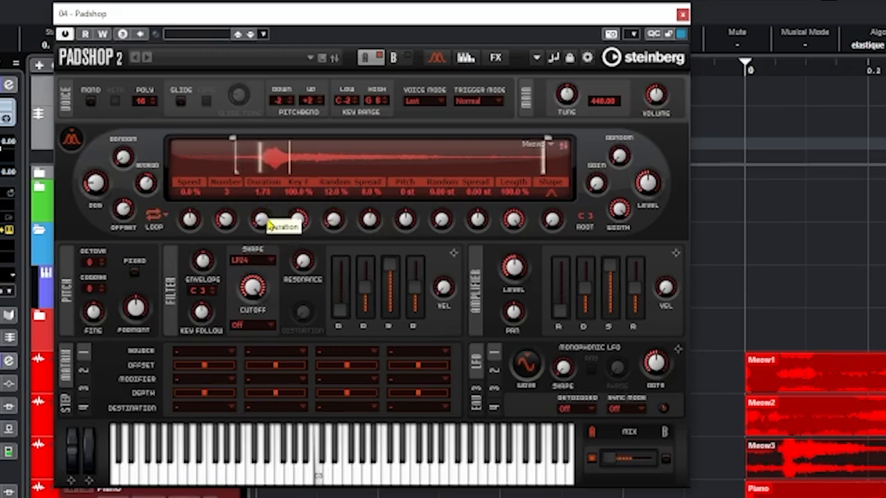
drag(190, 225, 190, 219)
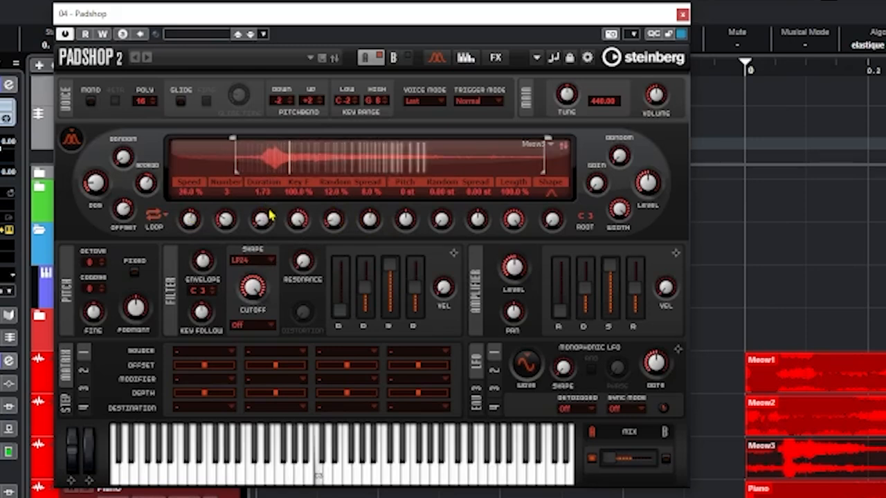
- Shorten grain duration, widen random spread, raise grains to 4 and nudge the start point later
drag(262, 219, 263, 228)
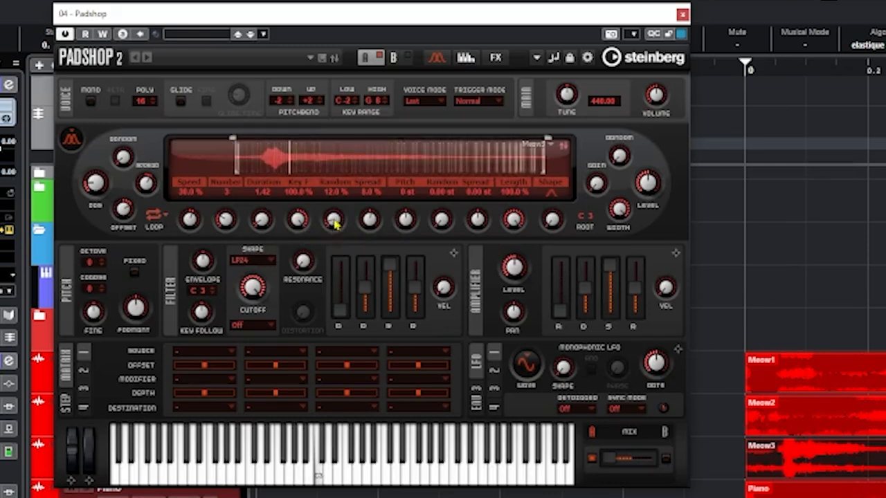
drag(333, 223, 332, 205)
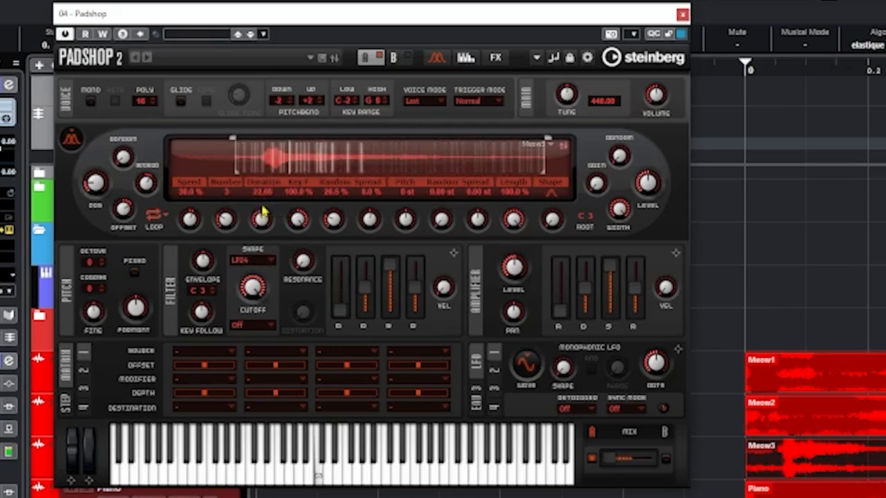
drag(266, 234, 270, 248)
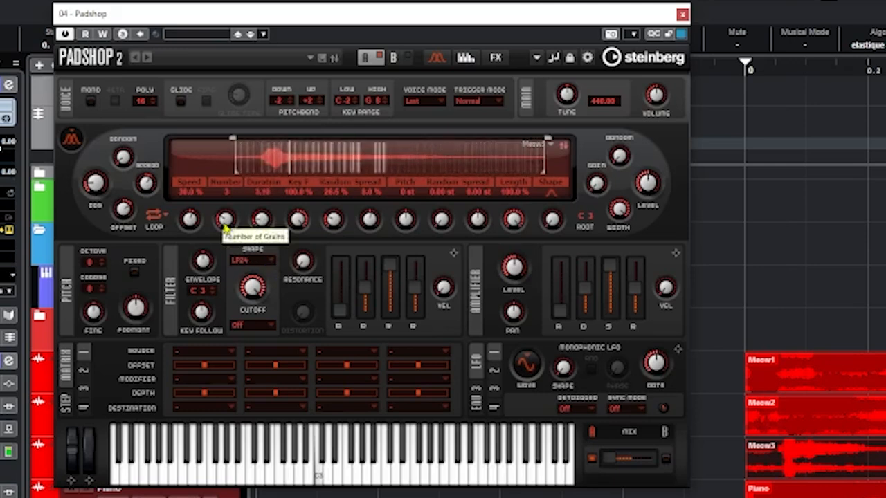
drag(227, 222, 228, 208)
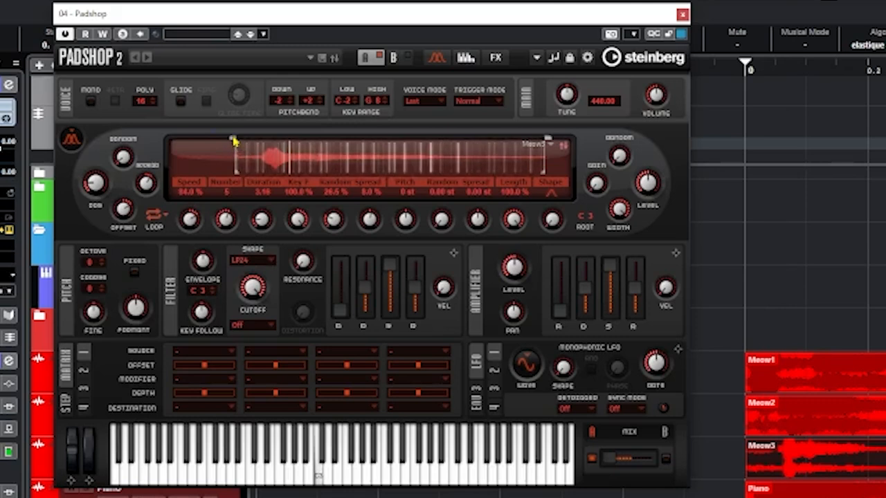
drag(233, 140, 308, 140)
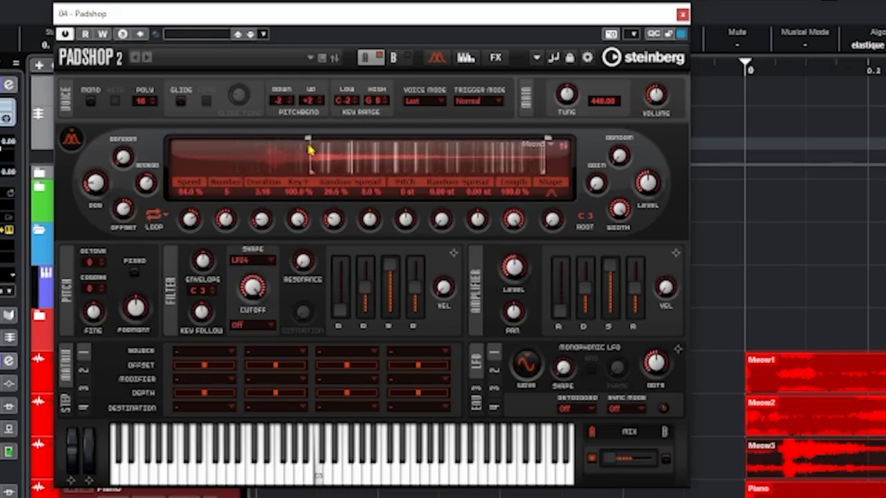
- Pull the end marker in to a narrow slice and raise the grain Spread and Random amounts
drag(548, 140, 400, 142)
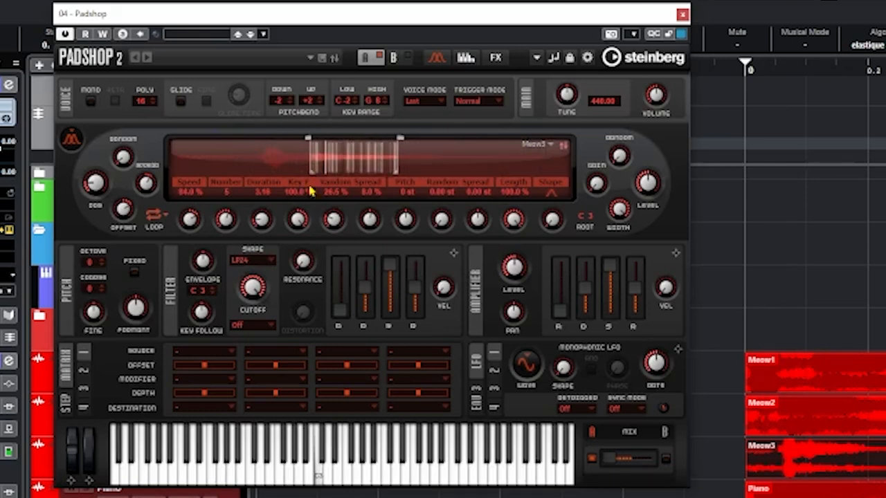
drag(370, 228, 369, 221)
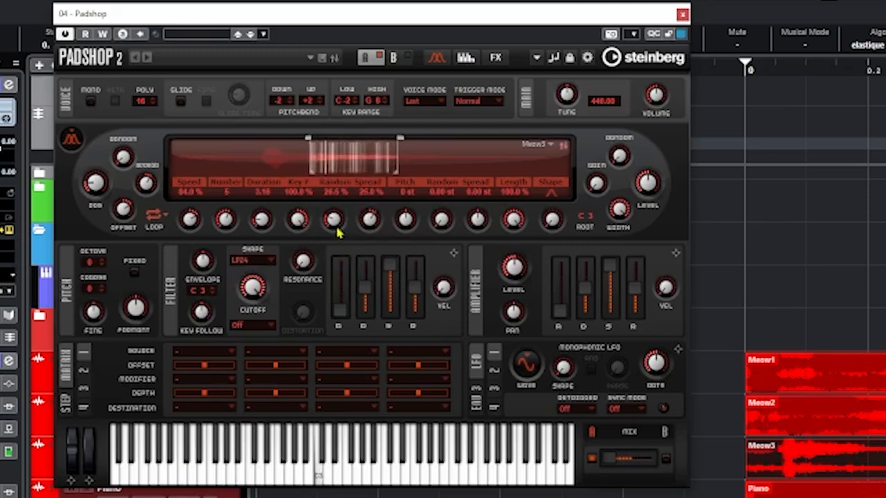
drag(333, 223, 333, 219)
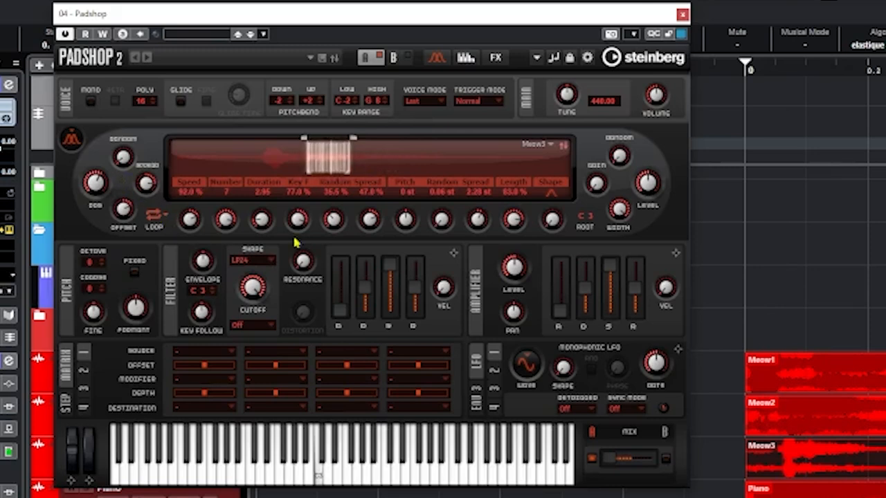
- Lower grain position randomness, change scan speed and shorten the grain duration
drag(333, 221, 336, 266)
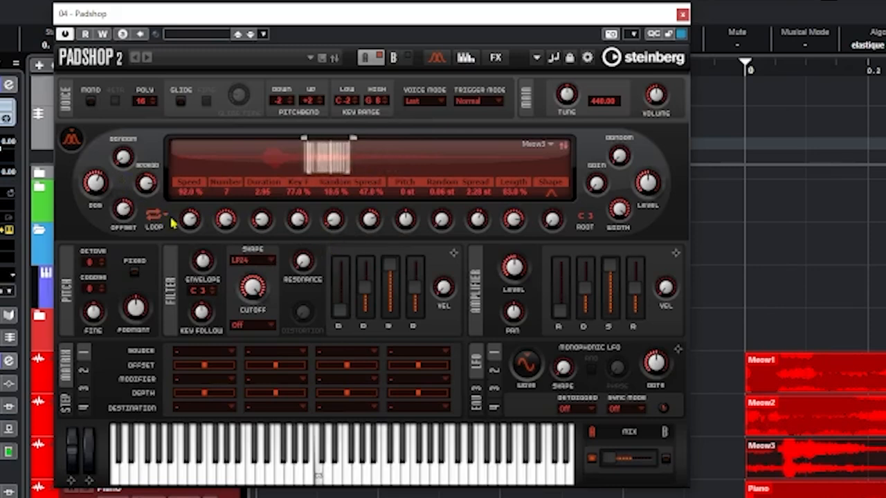
drag(192, 224, 205, 283)
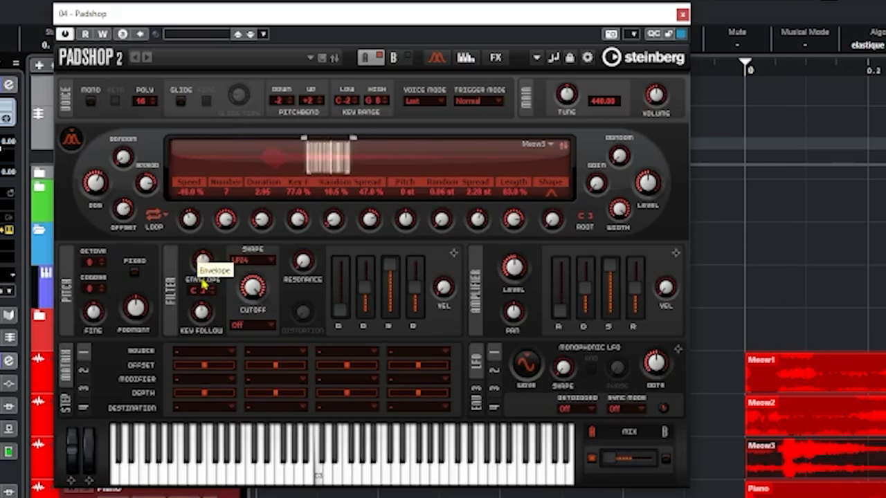
mouse_move(261, 223)
mouse_down()
mouse_move(266, 236)
mouse_move(265, 137)
mouse_up()
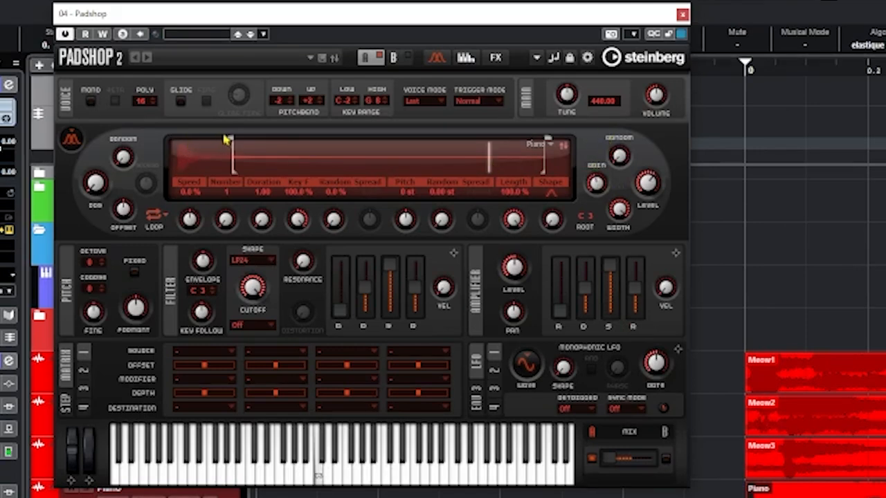
- Set the piano start point later, lengthen grains to 10.01, add spread and forward grain motion
drag(229, 140, 174, 143)
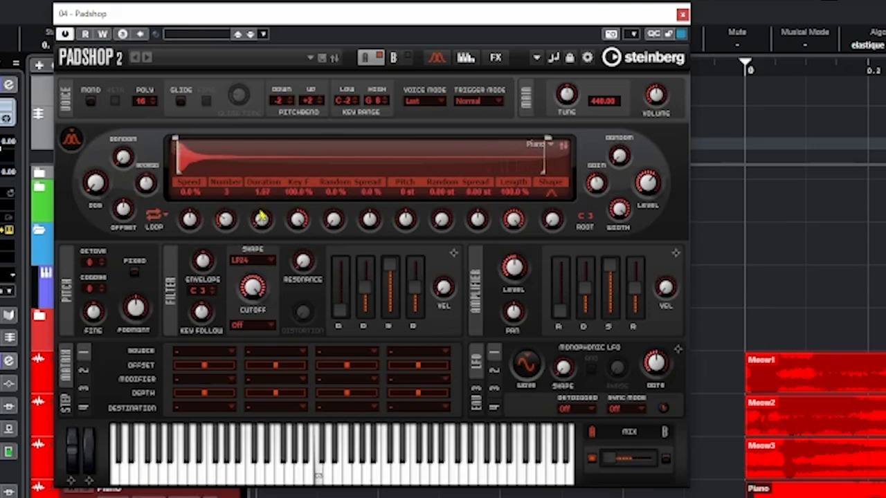
drag(261, 219, 263, 179)
drag(177, 142, 272, 146)
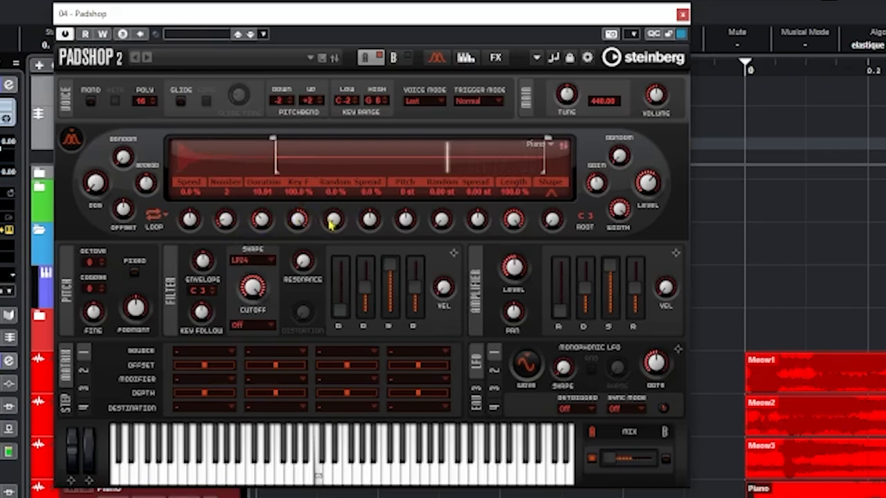
mouse_move(370, 220)
mouse_down()
mouse_move(374, 204)
mouse_move(335, 211)
mouse_up()
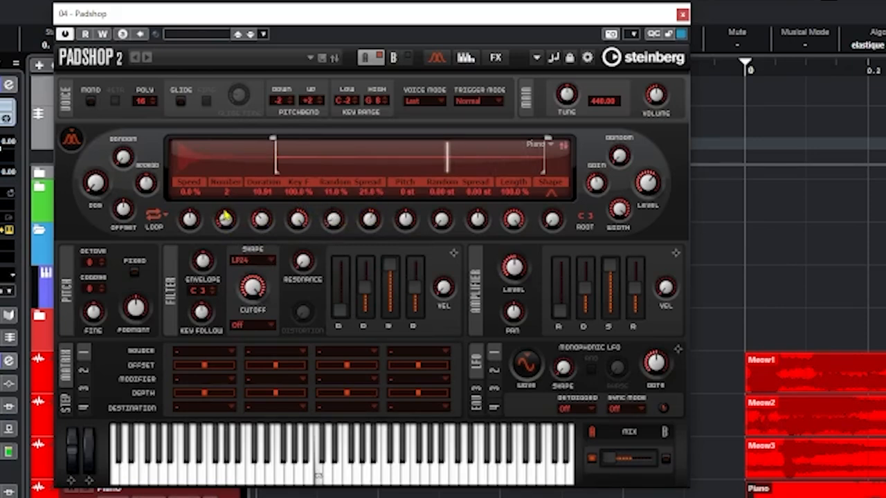
drag(189, 221, 188, 208)
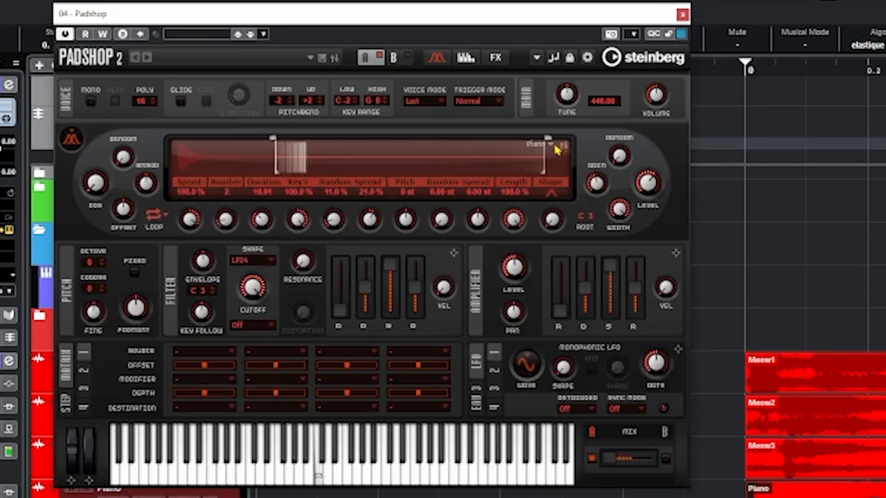
- Narrow the sample range end and shorten grain duration to 7.71, checking the Duration parameter options
drag(547, 141, 335, 142)
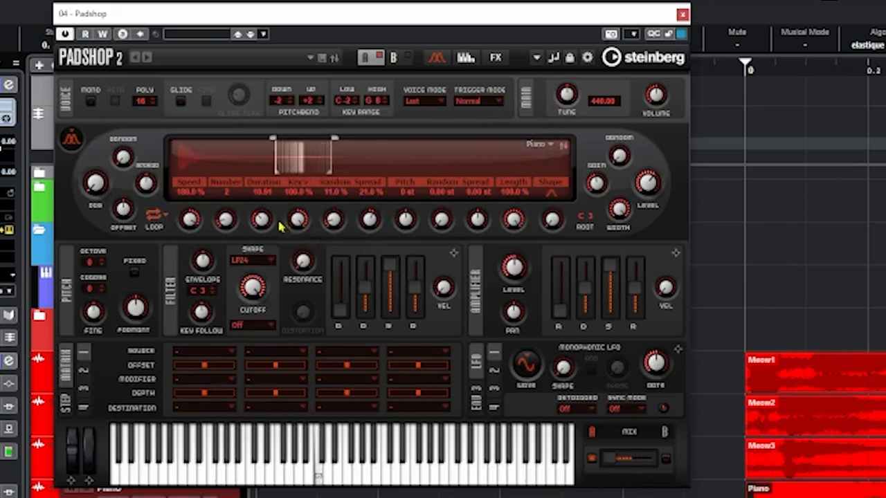
drag(262, 223, 265, 248)
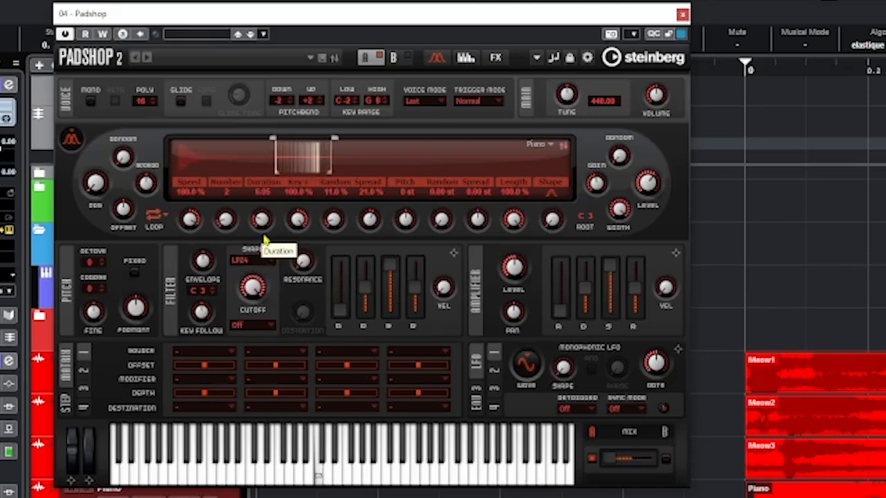
right_click(266, 235)
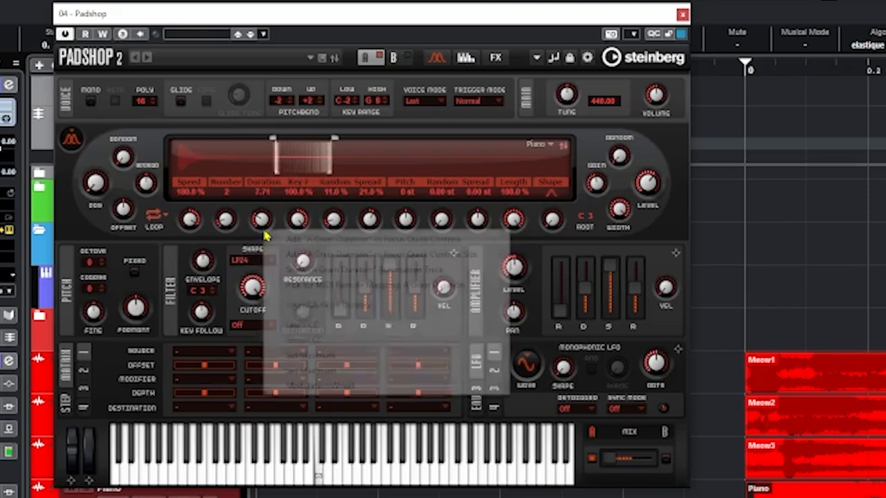
click(223, 225)
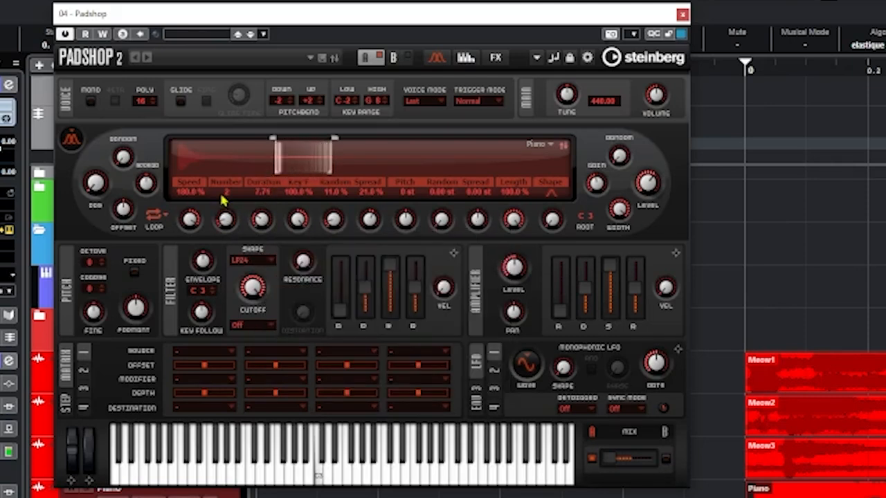
scroll(225, 220, up, 2)
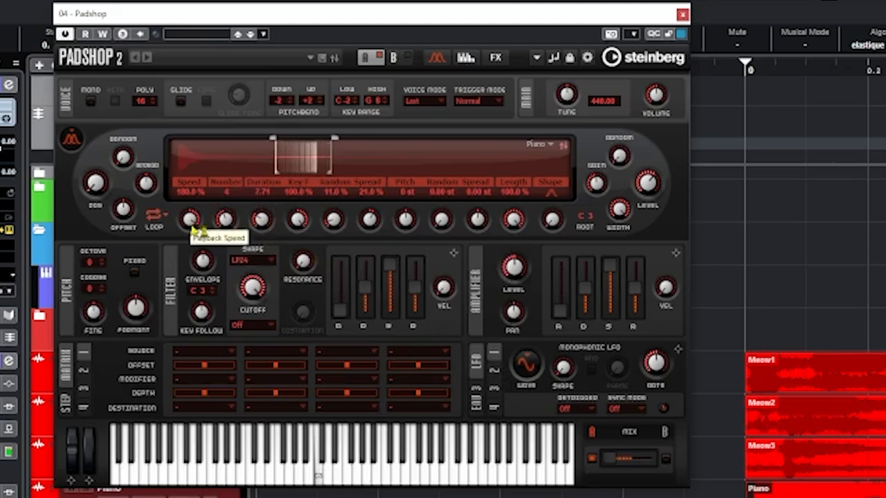
scroll(189, 218, down, 3)
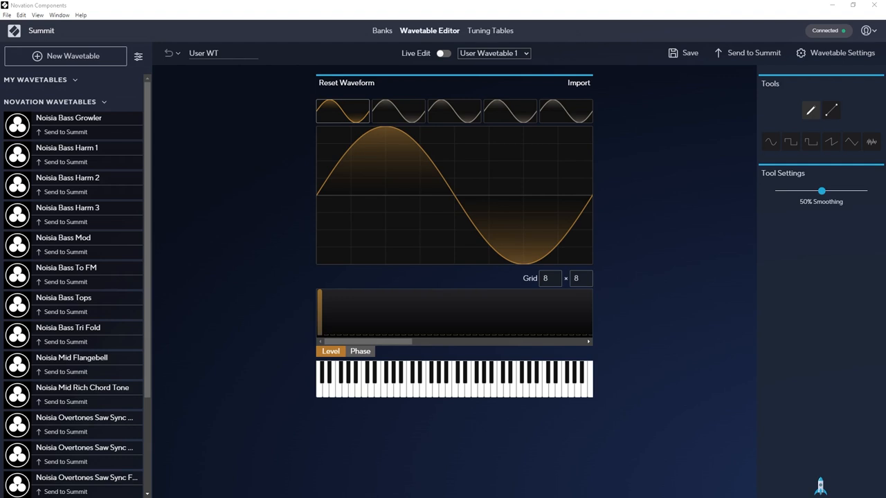
- Import Meow3.wav as a full wavetable replacing the sine in all frames
click(583, 85)
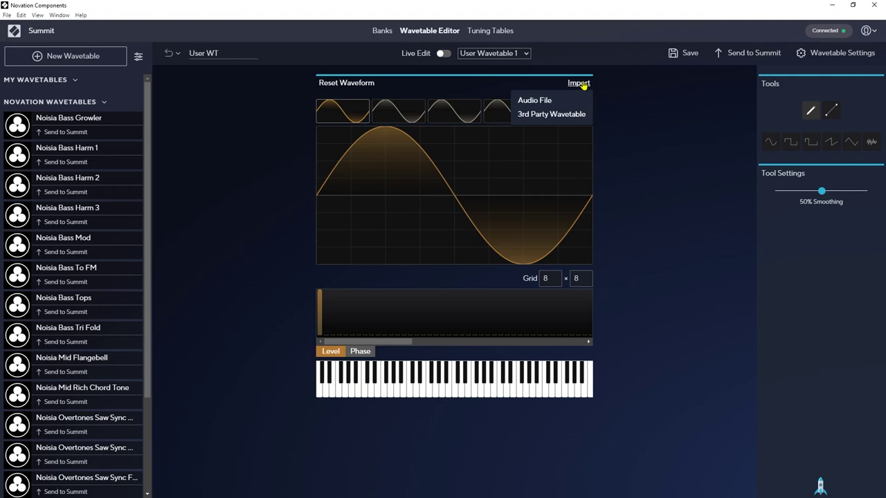
click(550, 102)
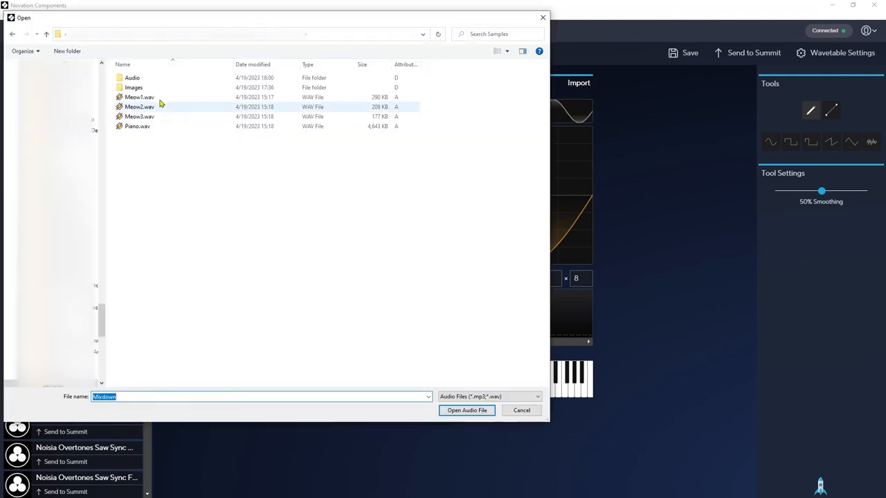
double_click(132, 107)
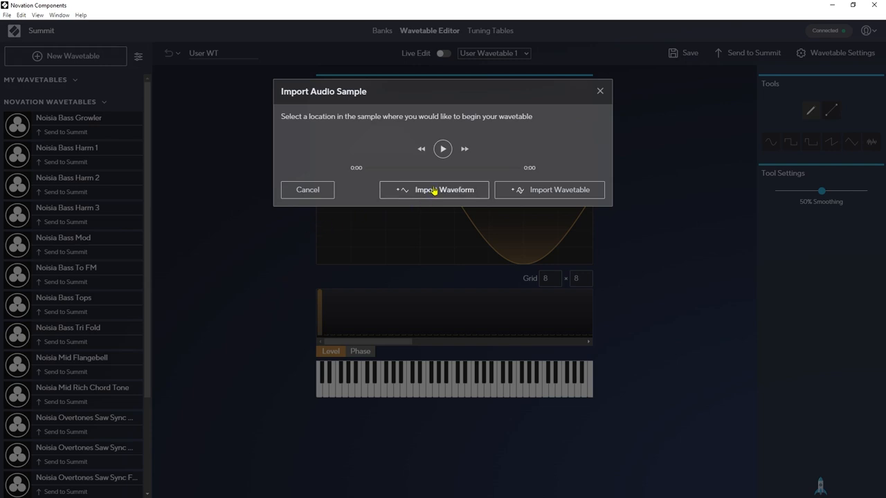
click(569, 192)
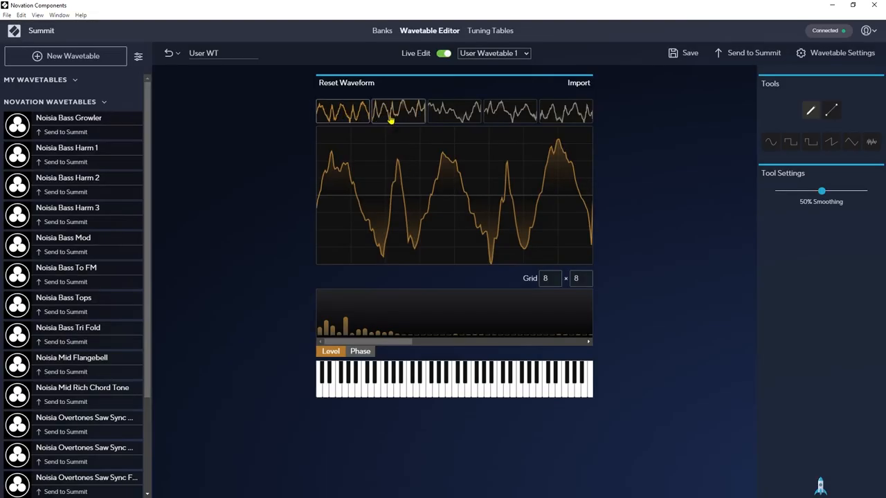
click(391, 120)
click(450, 112)
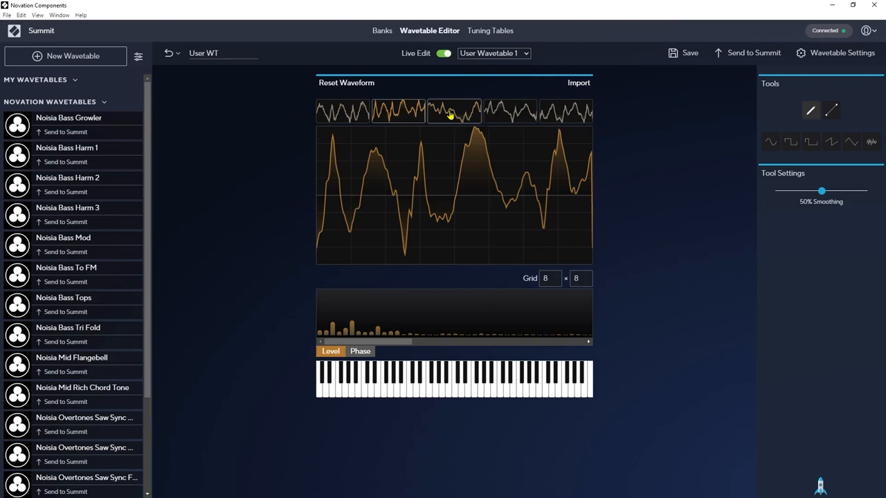
click(509, 112)
click(557, 113)
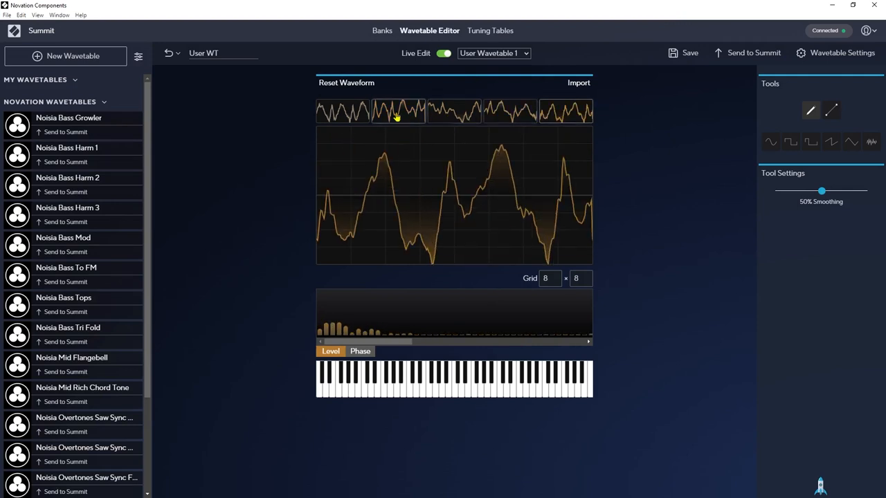
click(365, 117)
click(398, 114)
click(450, 113)
click(509, 112)
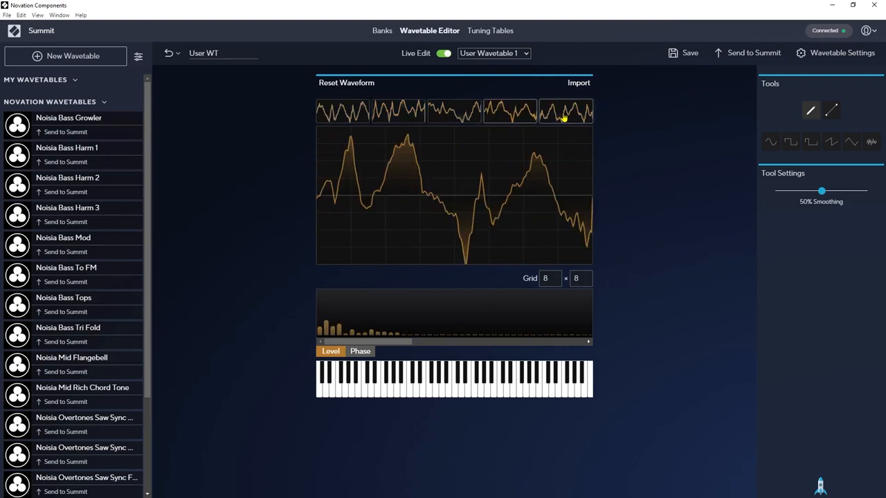
click(560, 112)
click(344, 116)
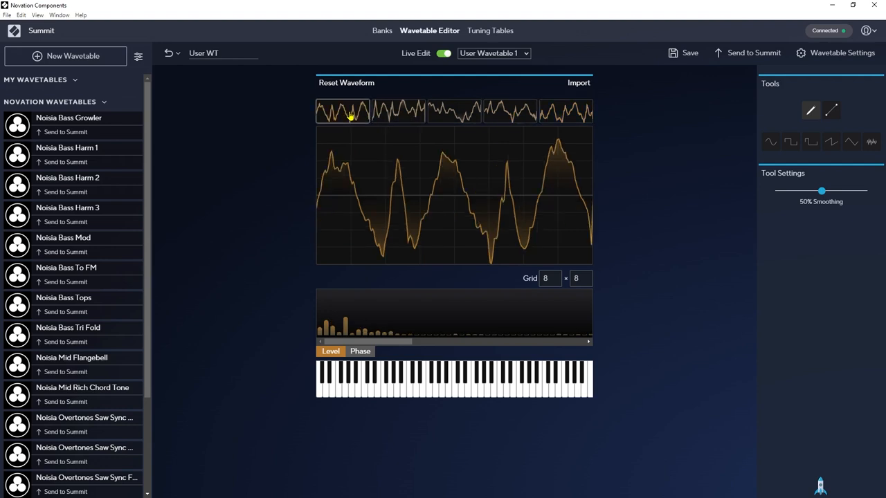
click(395, 116)
click(450, 112)
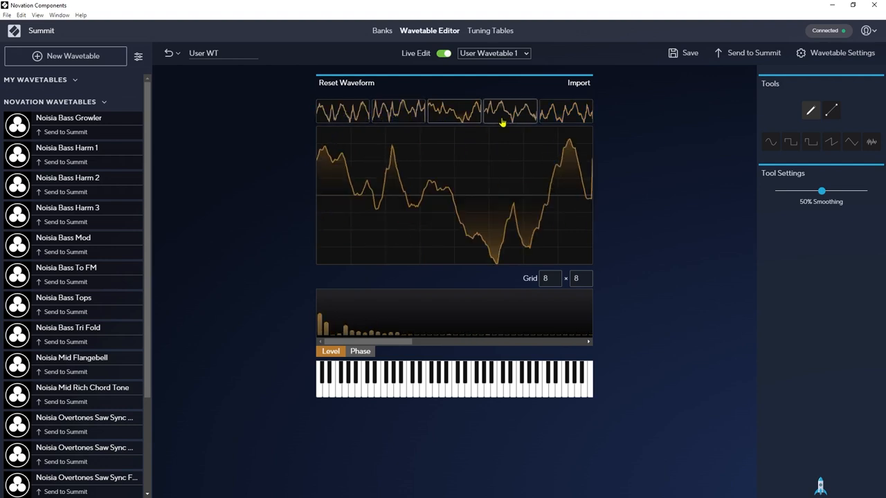
click(509, 112)
click(562, 112)
click(343, 116)
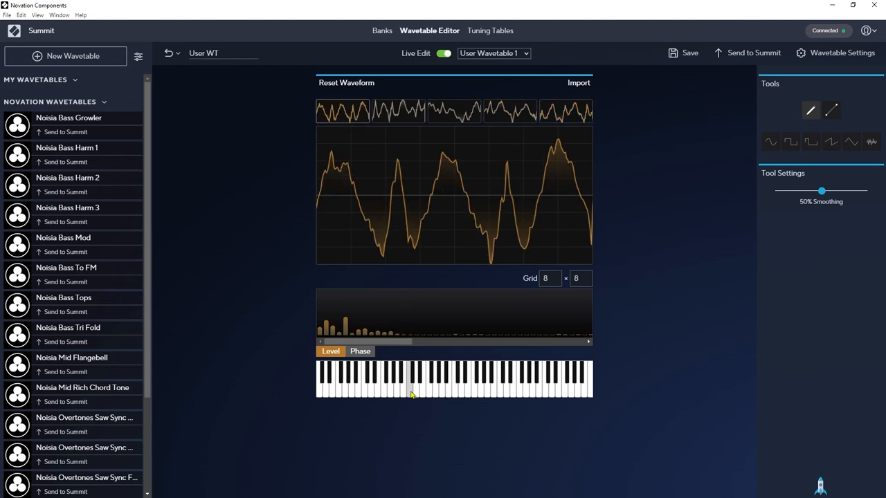
click(406, 119)
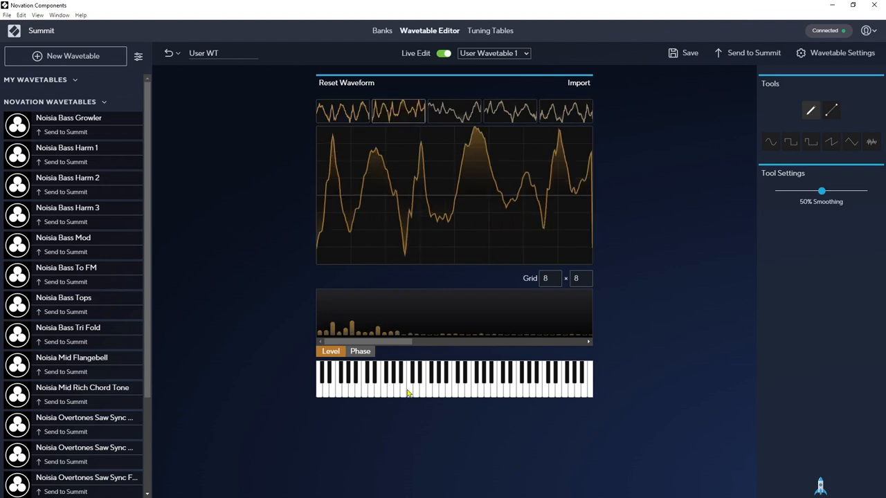
click(456, 118)
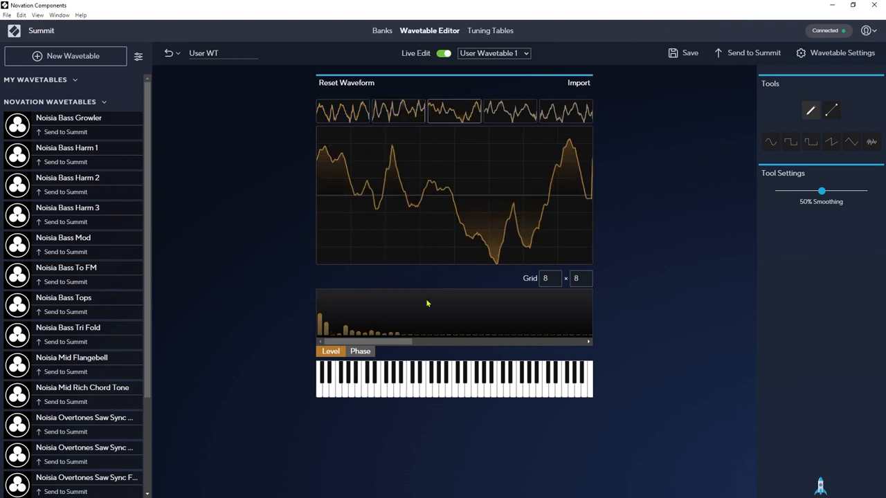
click(519, 123)
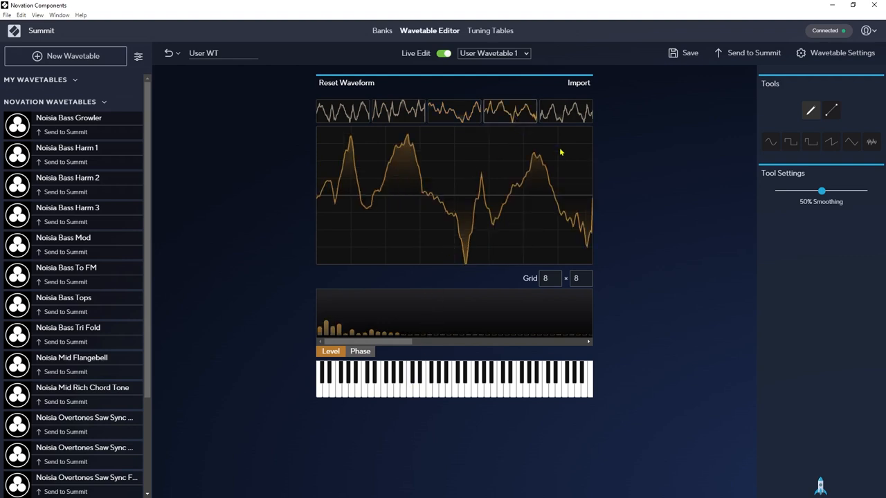
click(566, 114)
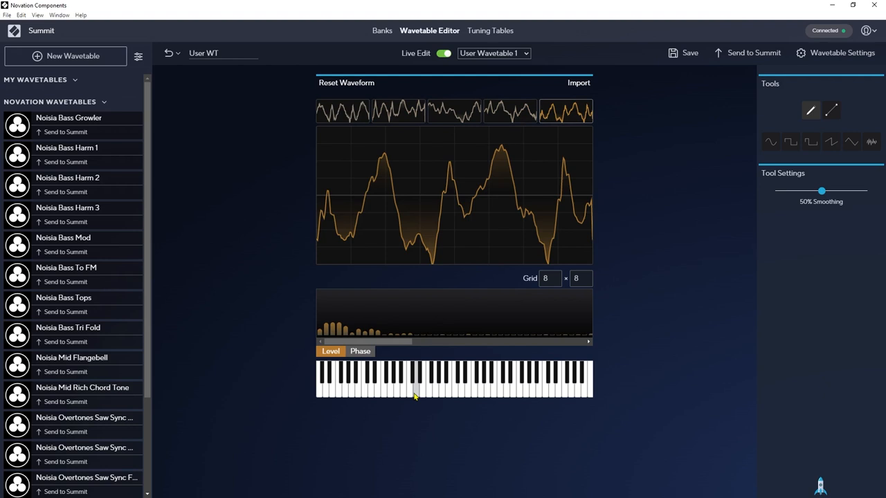
drag(415, 395, 408, 392)
- Return to the first frame and rename the wavetable 'Cat WT'
click(344, 114)
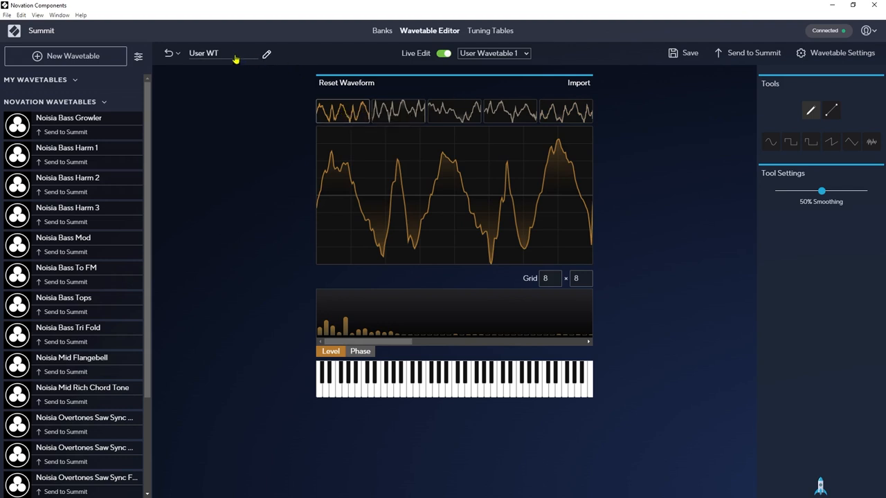
click(265, 54)
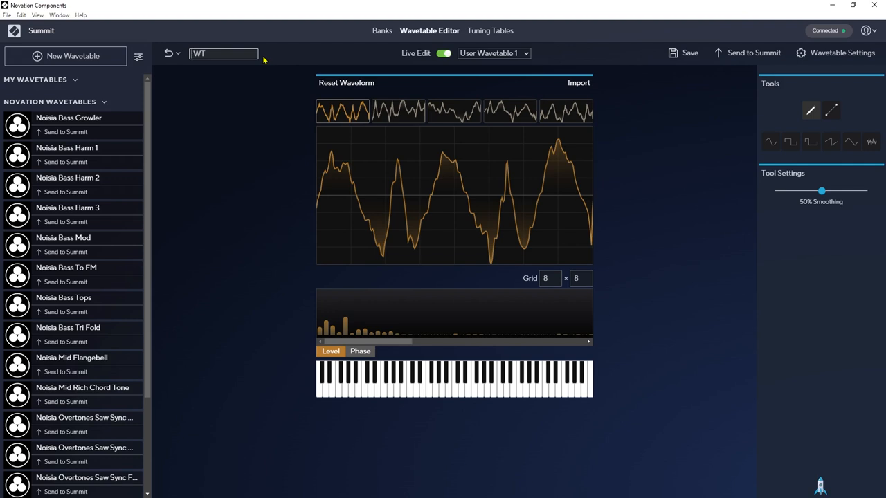
text(Cat)
click(263, 59)
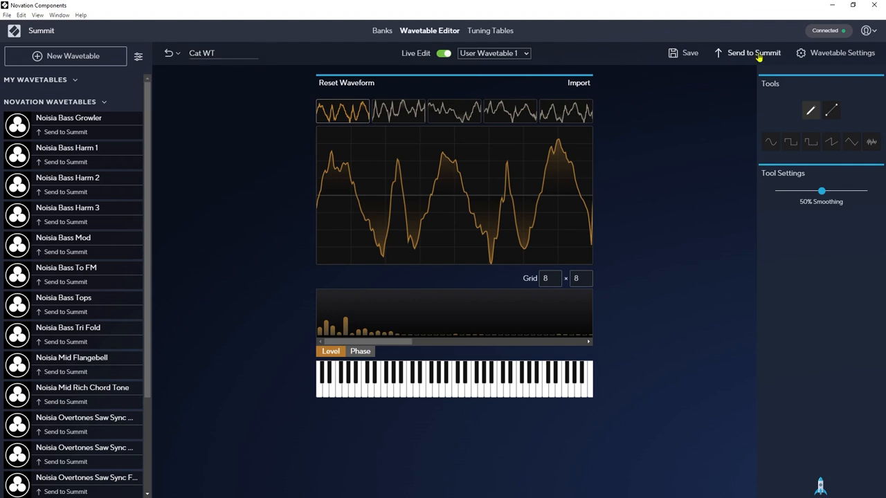
- Send the wavetable to the Summit with User Wavetable 1 as the destination slot
click(754, 52)
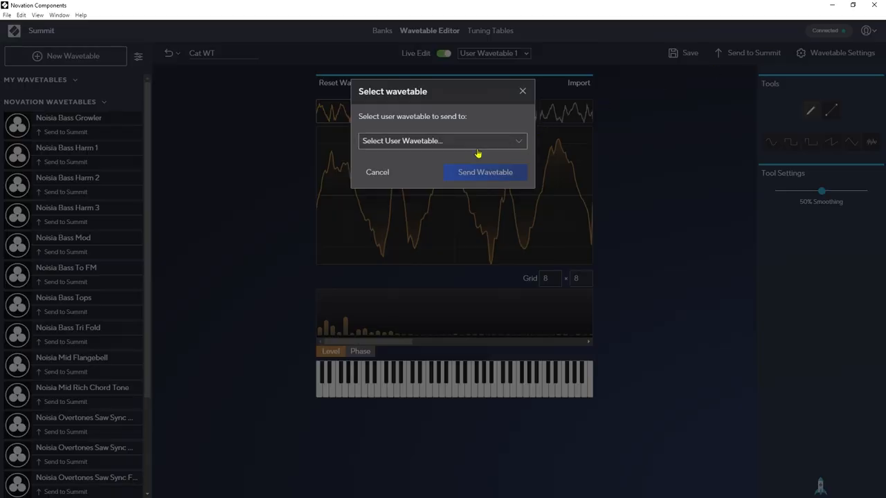
click(517, 142)
click(436, 166)
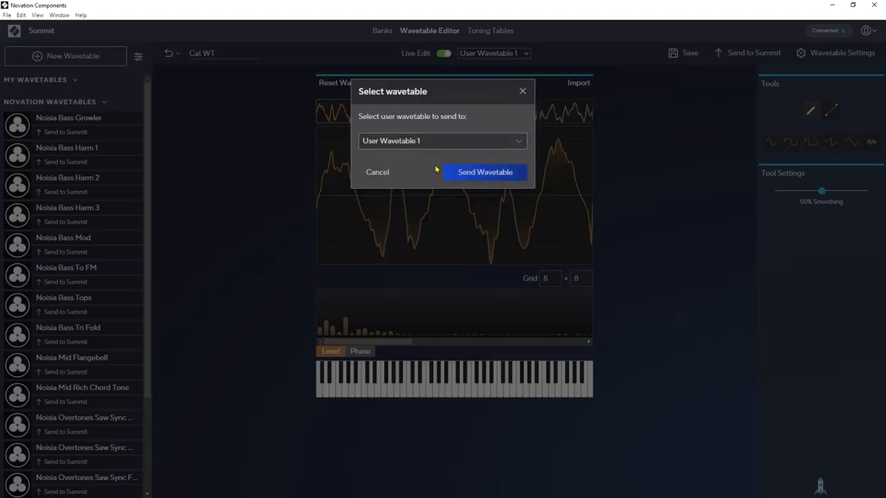